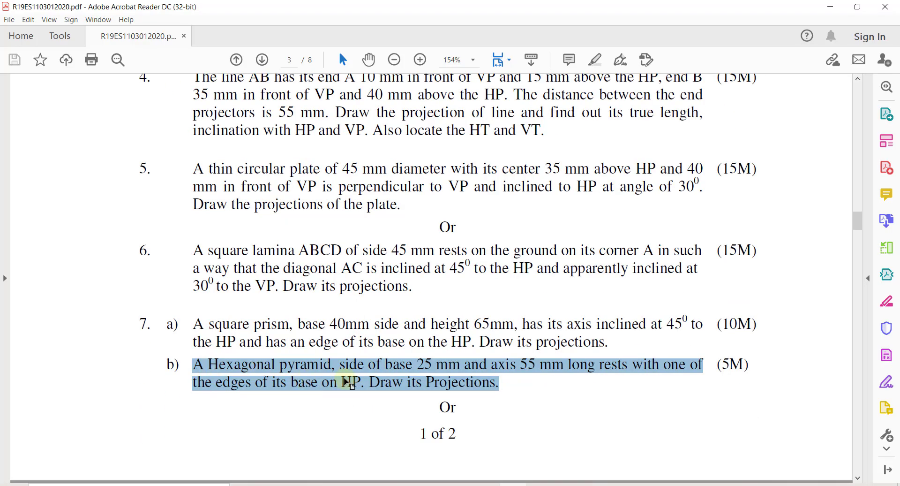
- Review the hexagonal pyramid question in the Word document and its allotted marks in the PDF question paper
mouse_move(487, 485)
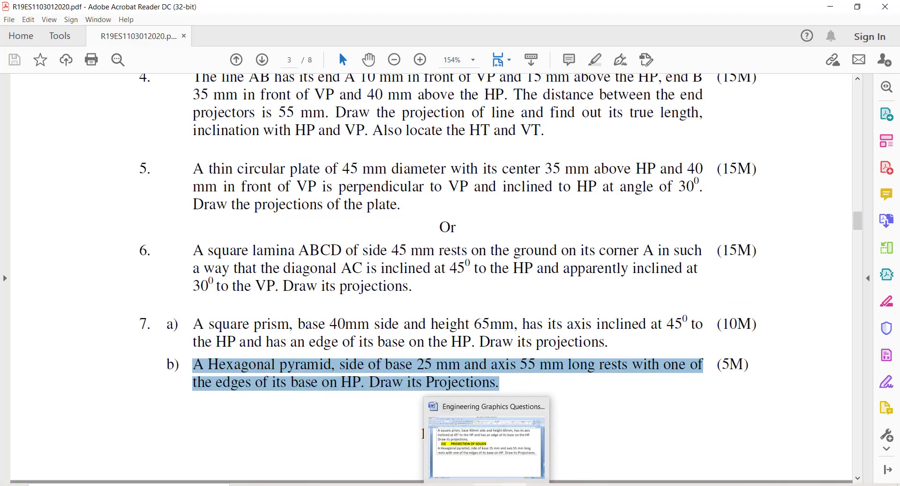
click(490, 462)
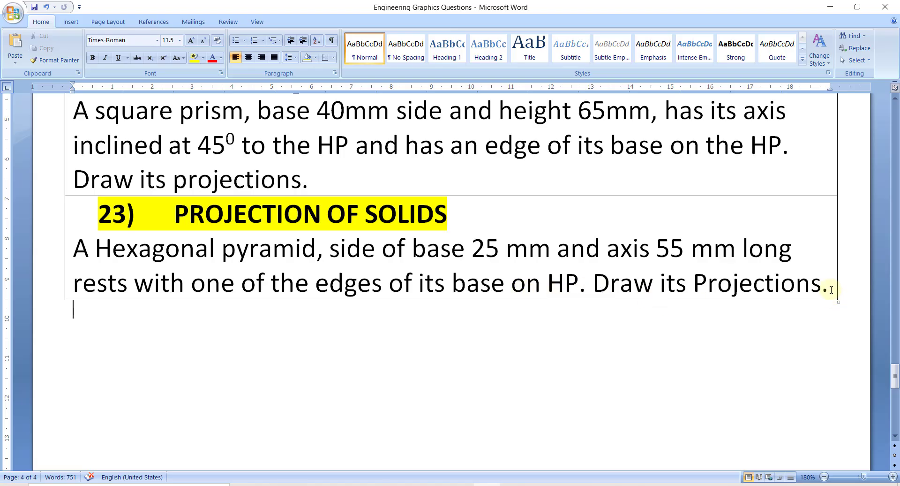
drag(828, 285, 96, 247)
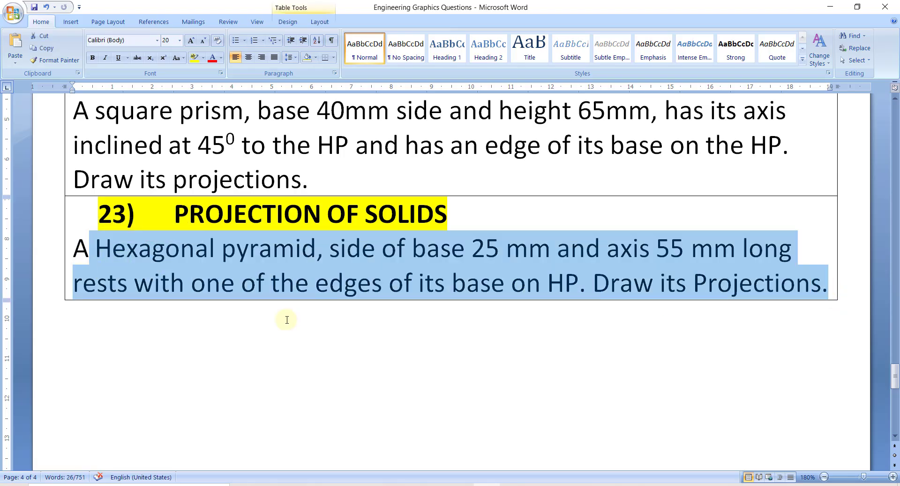
click(538, 483)
click(600, 398)
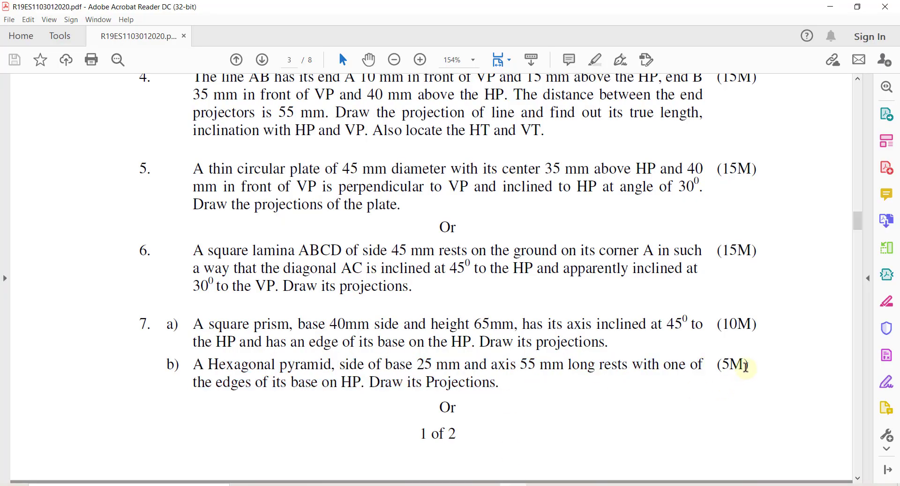
drag(749, 365, 716, 364)
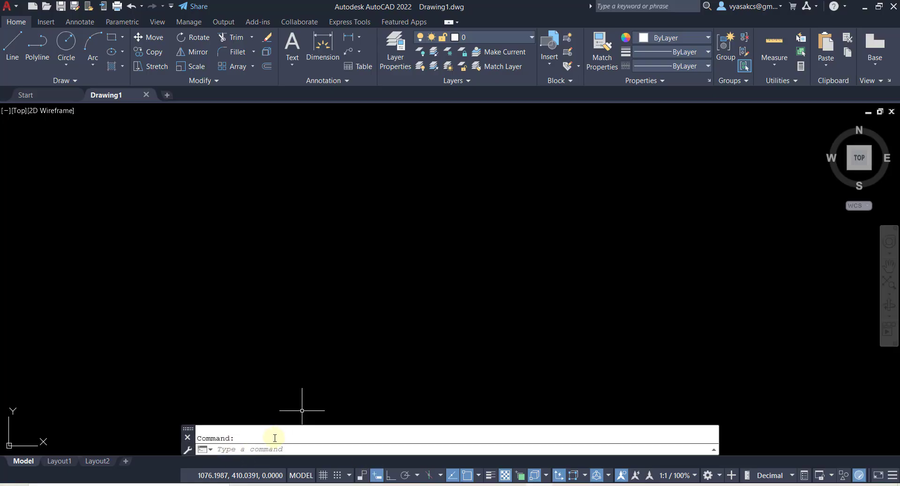
- Set the model space limits with the lower left corner at 0,0 and the upper right corner at 500,500
text(ts)
key(Return)
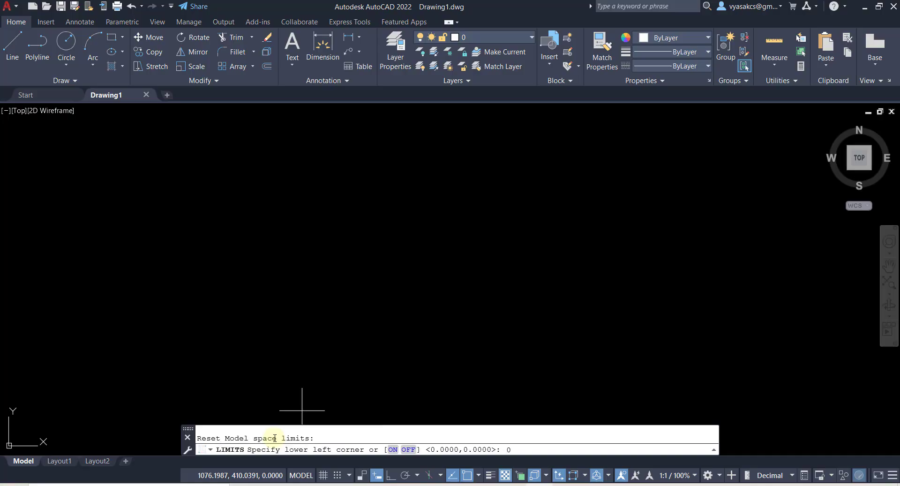
key(Return)
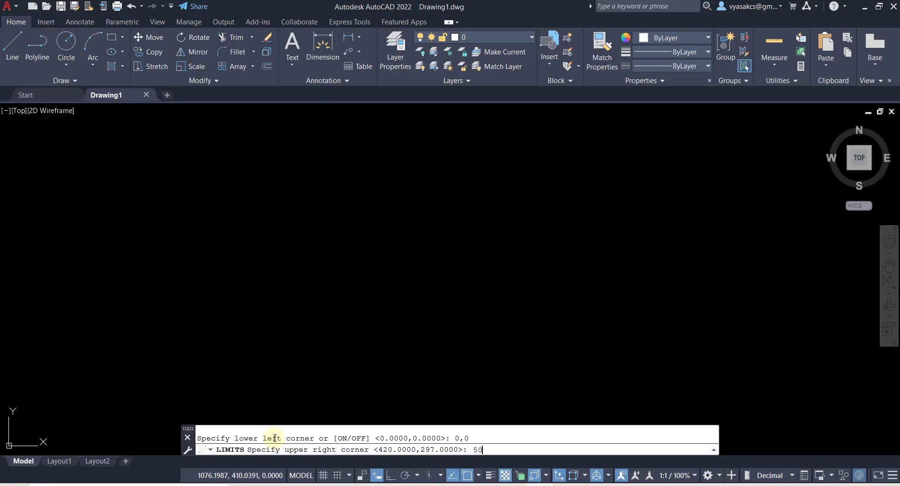
text(500,500)
key(Return)
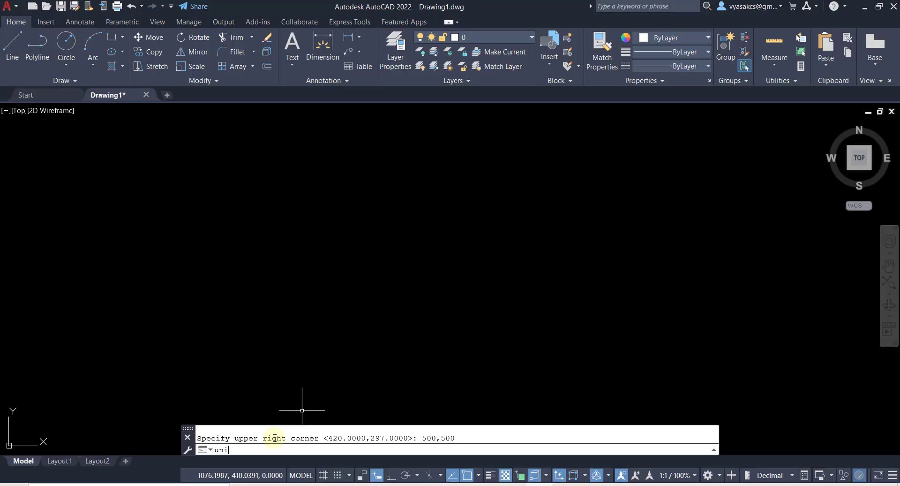
- Accept decimal lengths and millimetres as the drawing units, and zoom to show the entire drawing area
text(units)
key(Return)
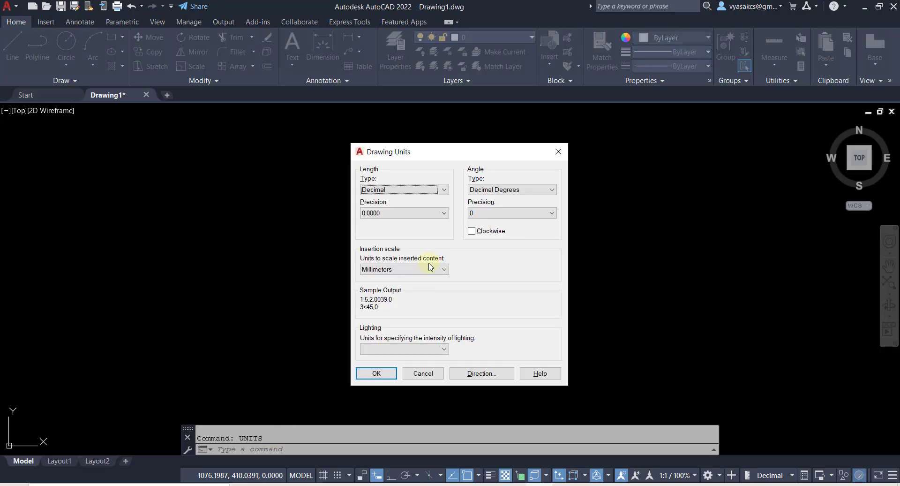
click(377, 374)
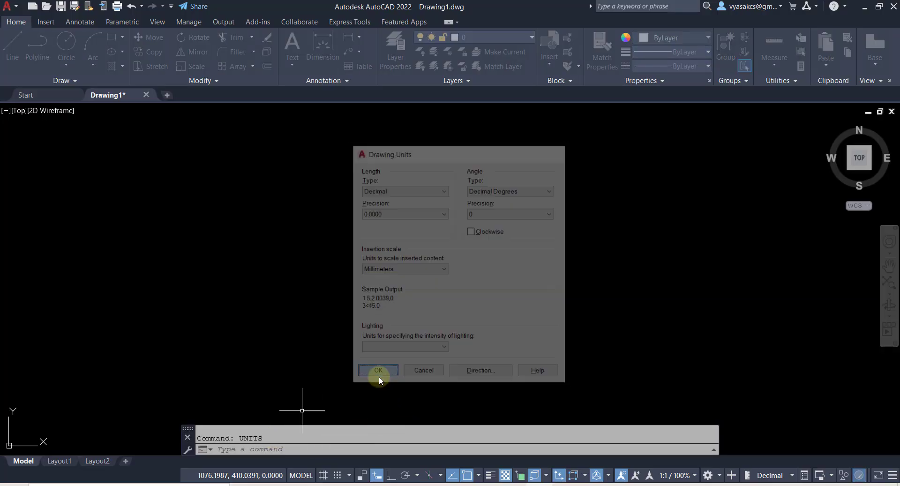
text(z)
key(Return)
text(a)
key(Return)
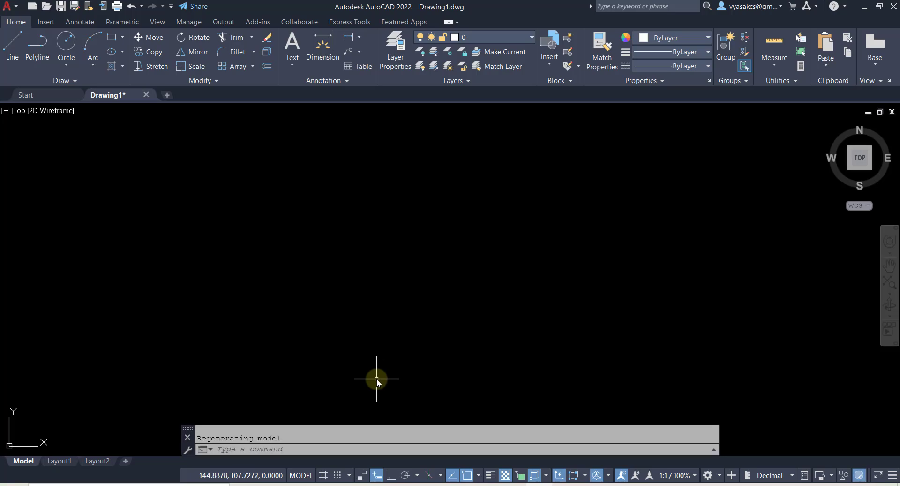
- Draw a 200 mm horizontal reference line across the drawing area with Ortho mode on
click(12, 41)
click(244, 291)
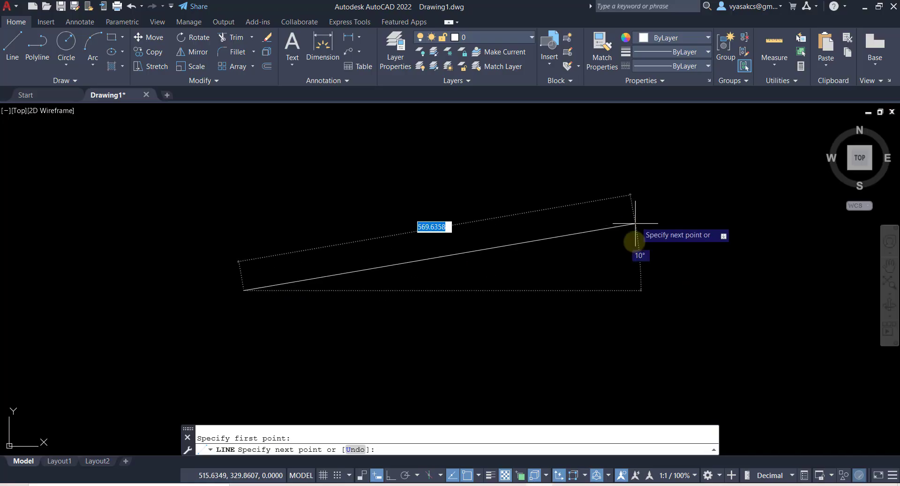
click(389, 475)
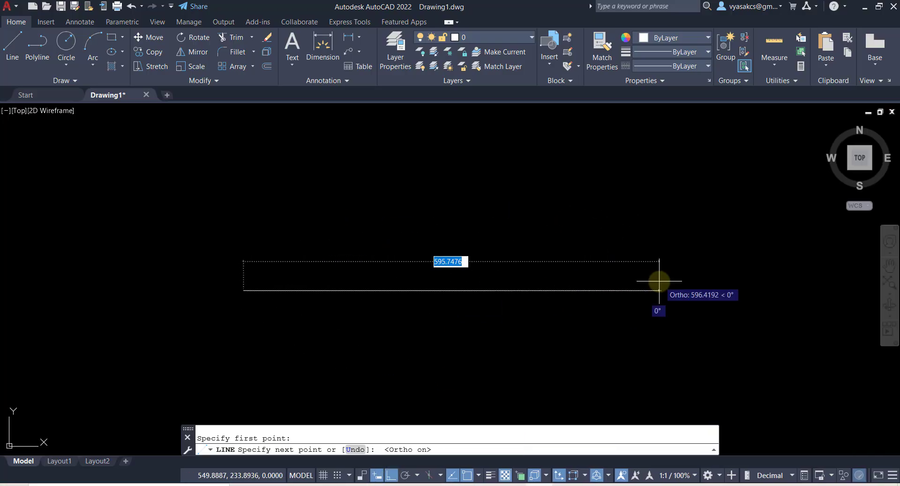
text(2)
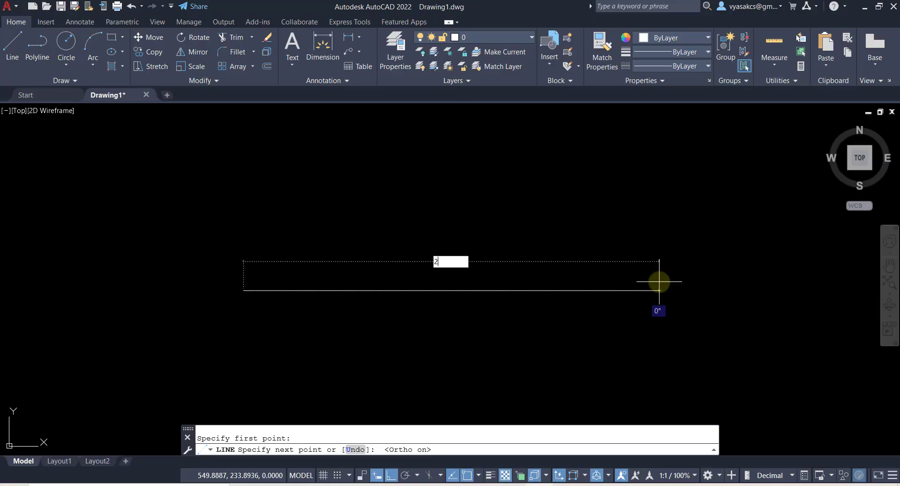
text(00)
key(Return)
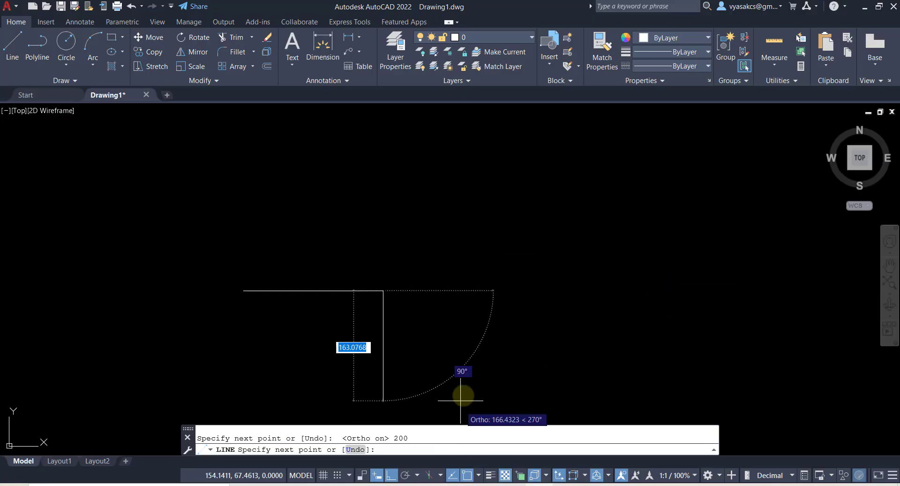
key(Escape)
scroll(343, 360, up, 4)
middle_drag(221, 155, 315, 202)
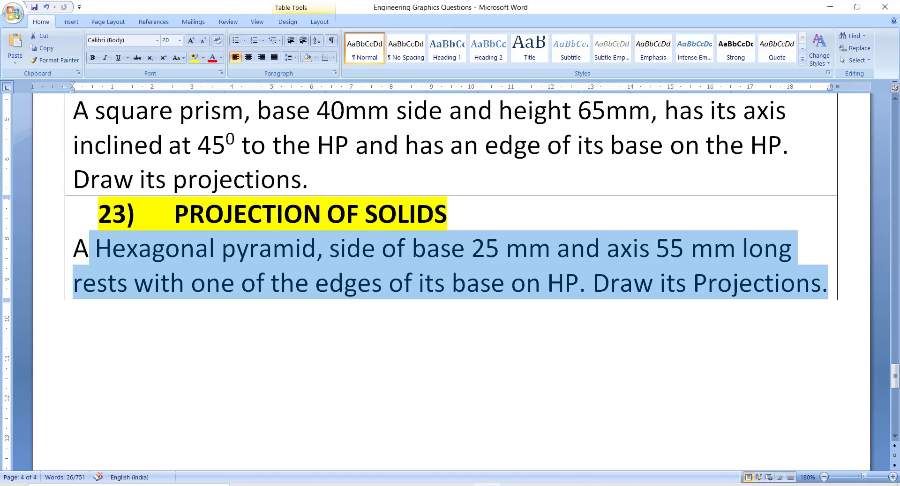
- Switch to the Word document to examine the pyramid's base side and resting condition, and return to AutoCAD
click(382, 337)
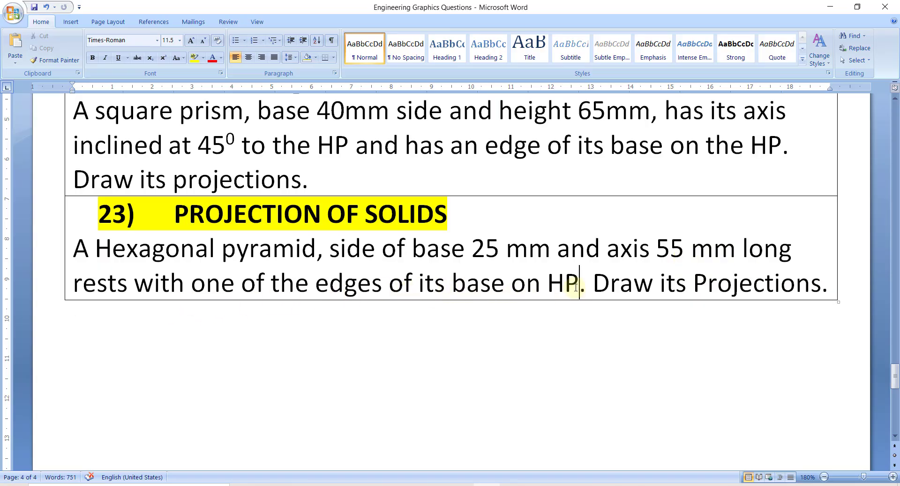
drag(576, 287, 513, 283)
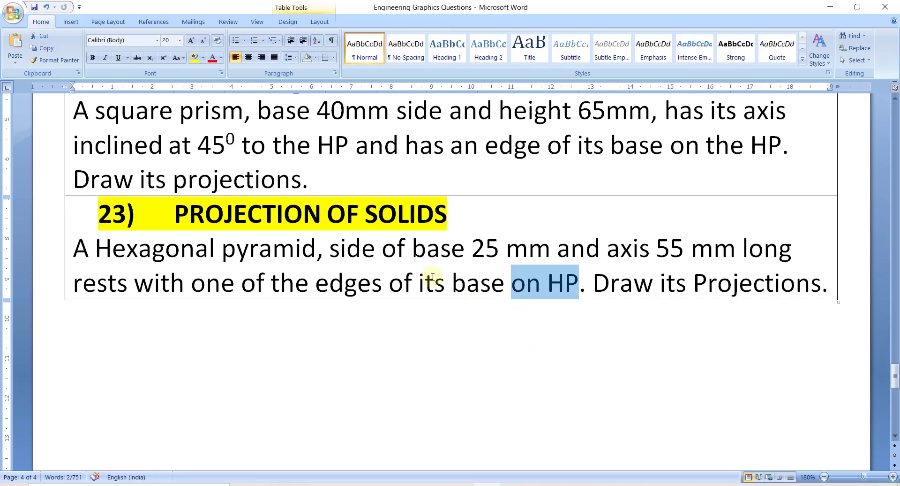
drag(419, 251, 555, 277)
mouse_move(539, 483)
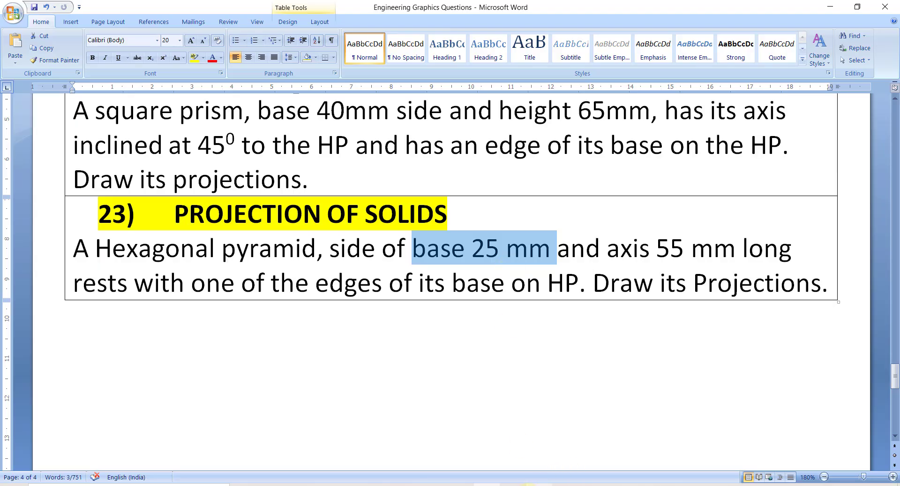
click(539, 484)
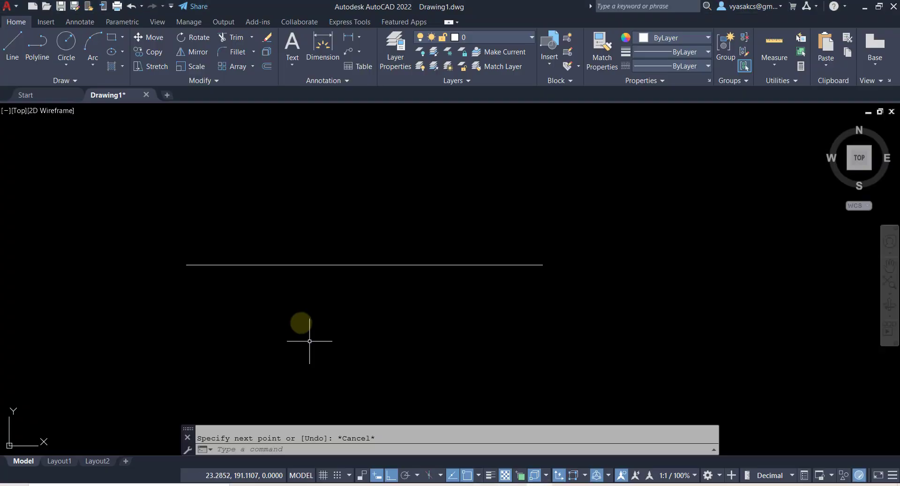
- Draw a 25 mm vertical line running downward below the left part of the horizontal reference line
click(11, 43)
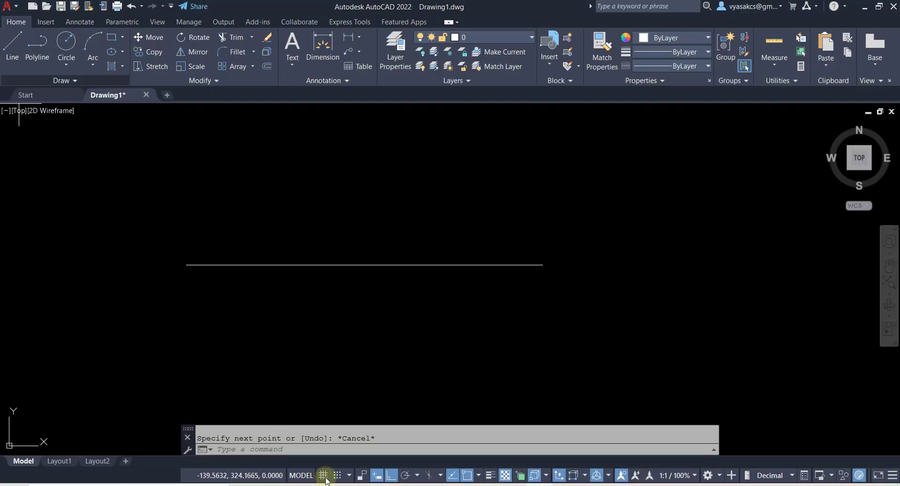
click(228, 312)
text(25)
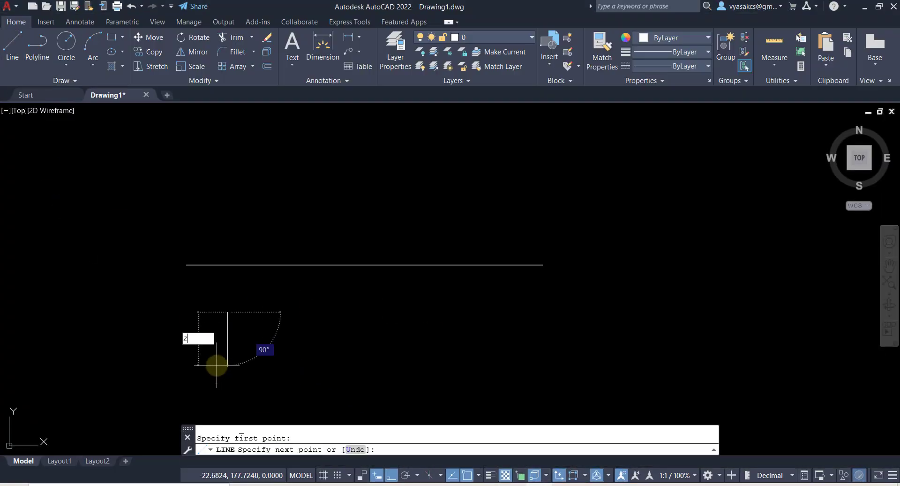
key(Return)
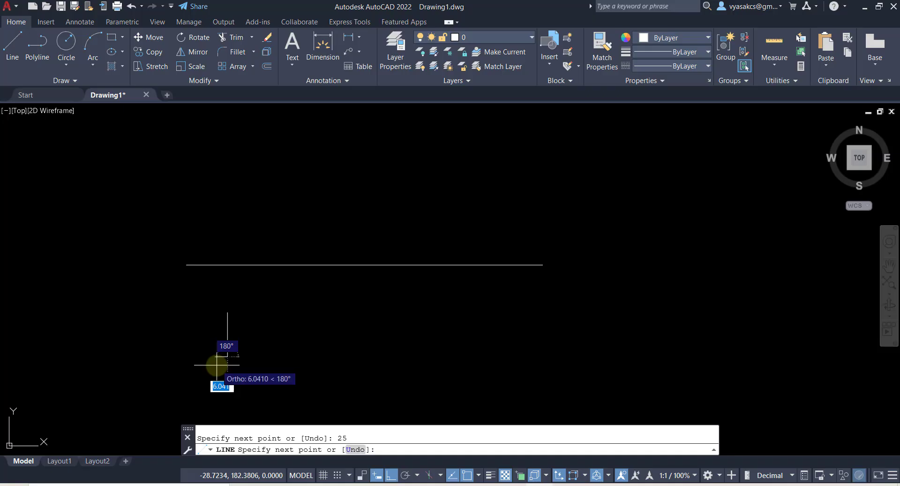
key(Escape)
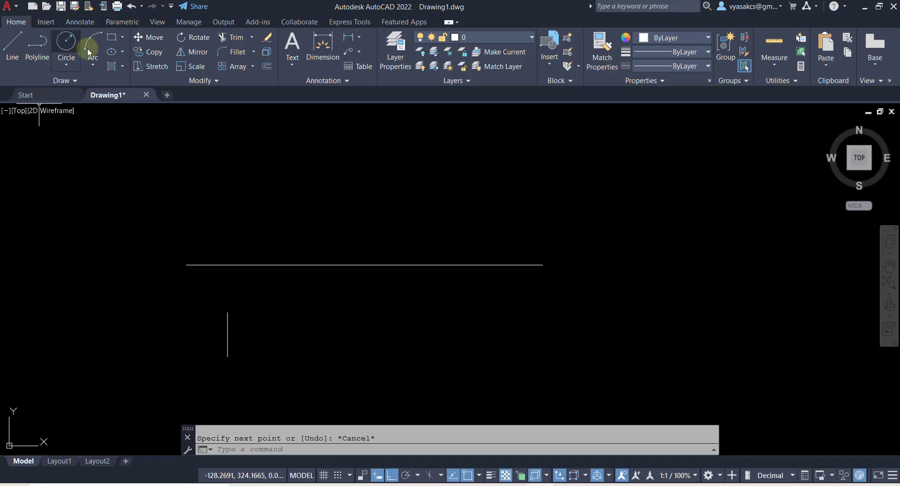
- Draw a six-sided polygon by its edge, using the upper and lower endpoints of the 25 mm vertical line
click(123, 39)
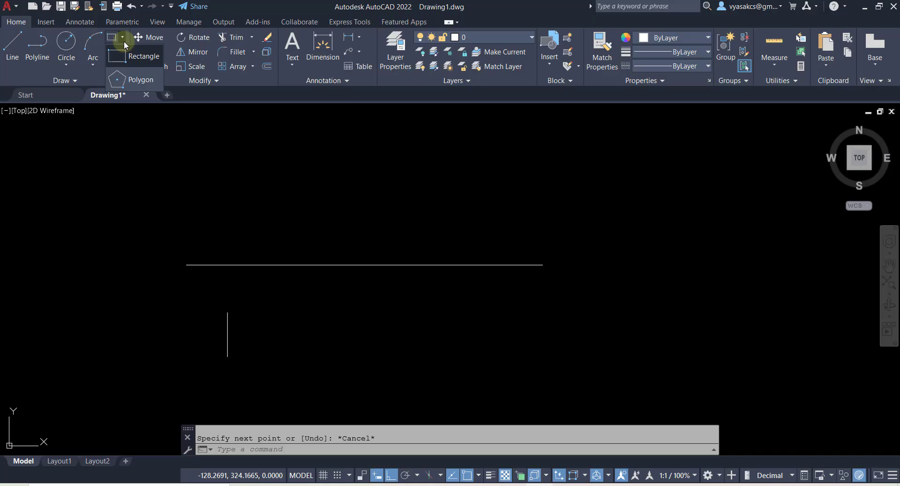
click(132, 84)
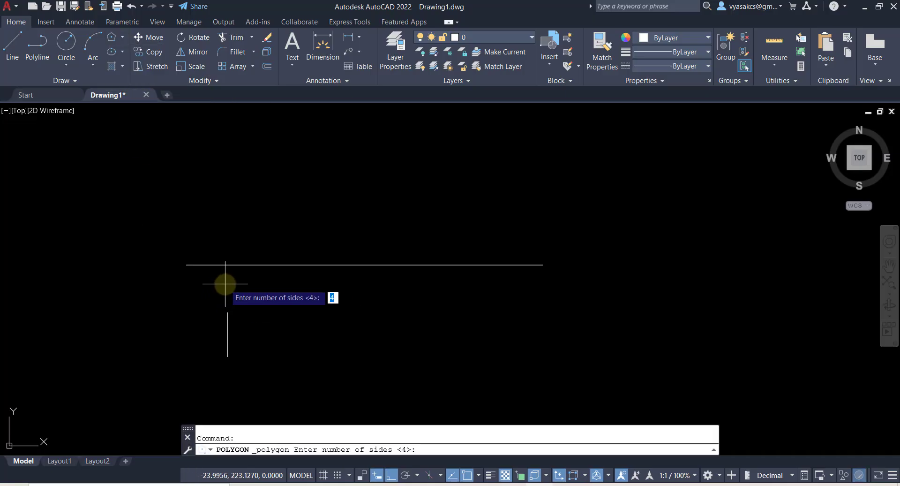
key(Return)
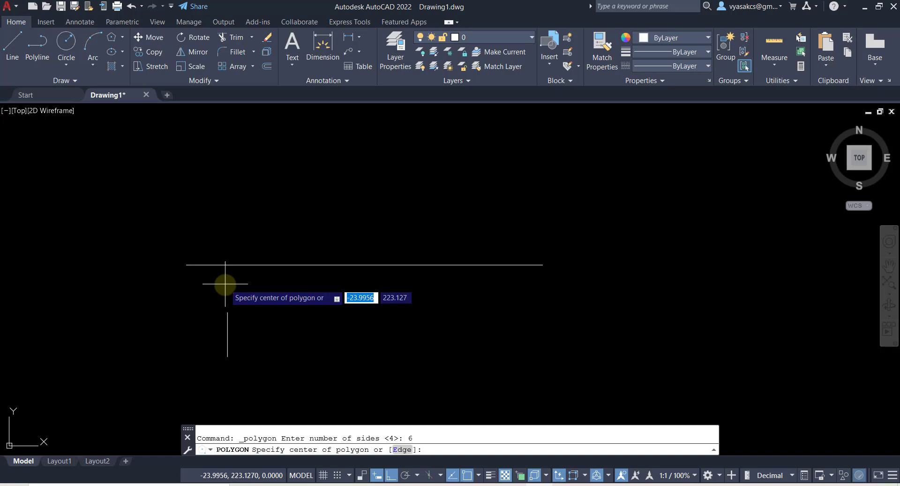
key(alt+Tab)
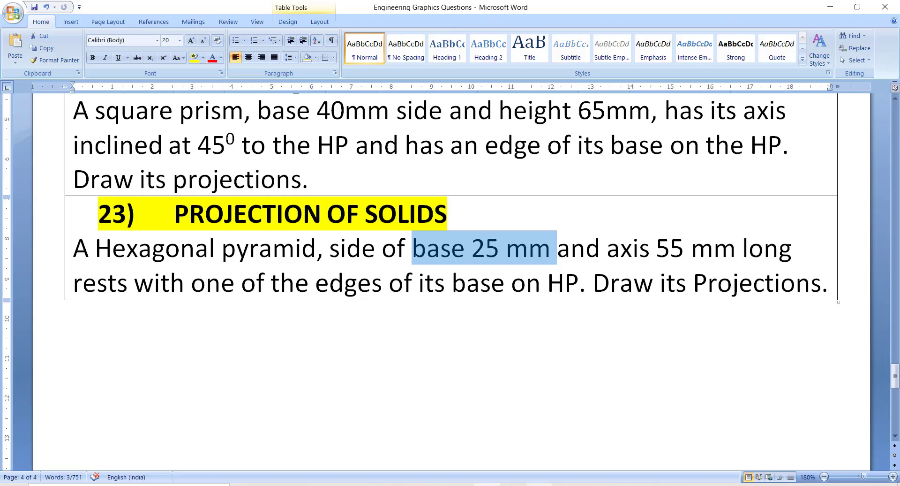
key(alt+Tab)
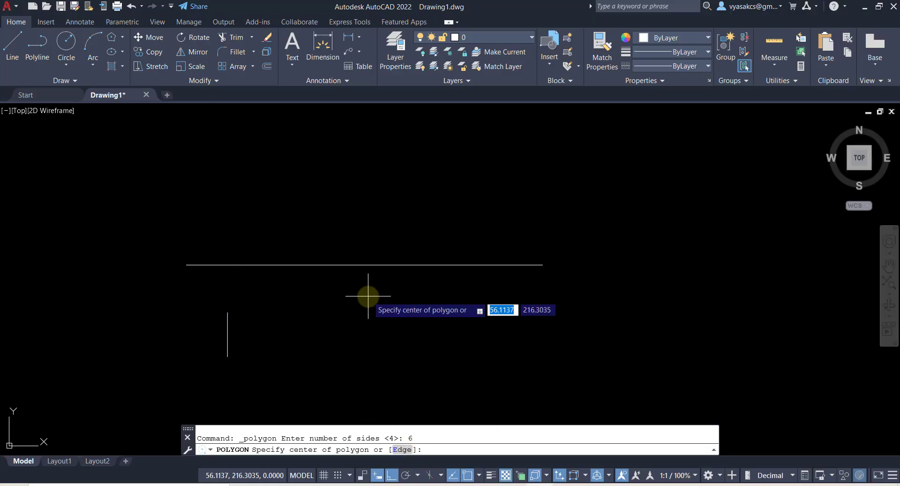
text(e)
key(Return)
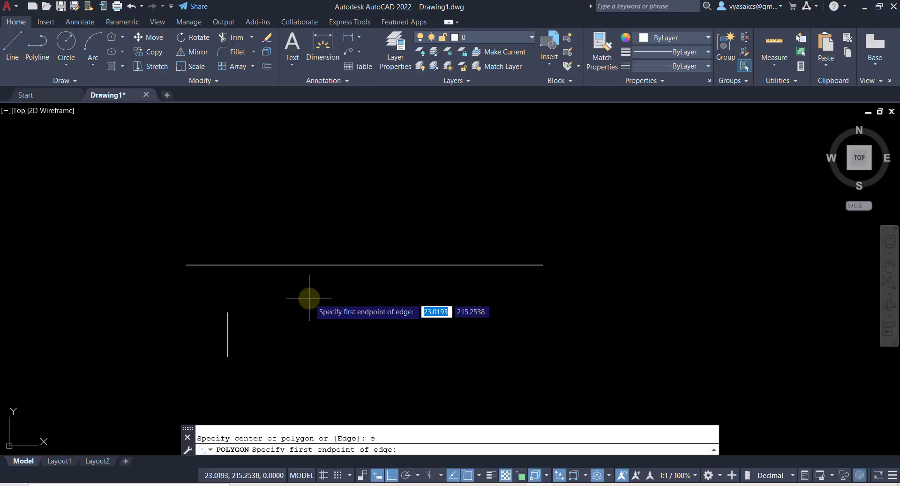
click(228, 312)
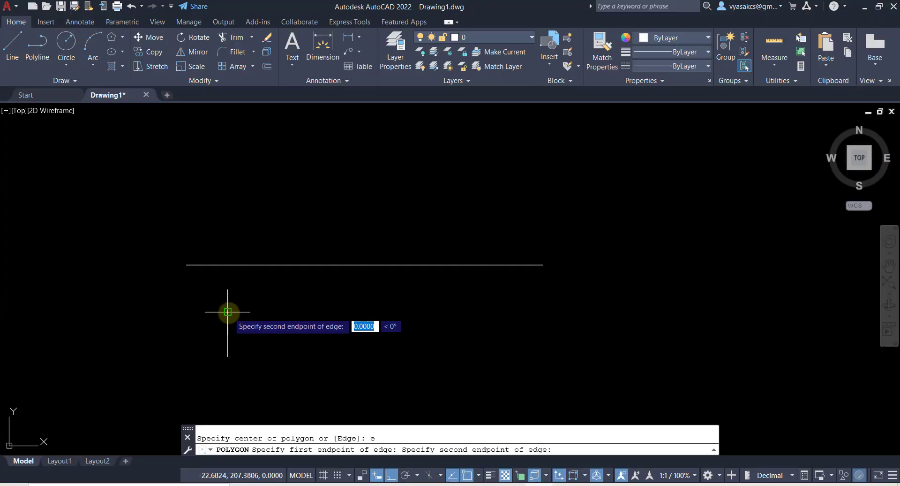
click(228, 356)
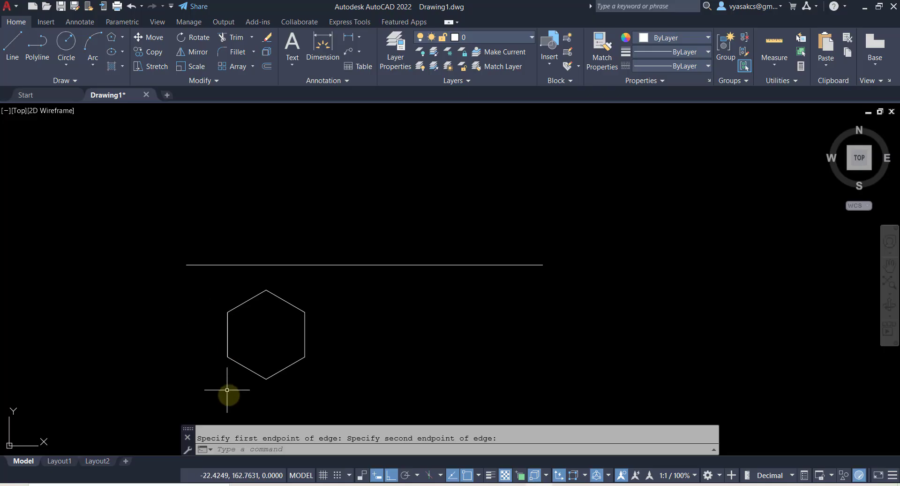
- Delete the separate vertical line lying on the hexagon's left edge
click(187, 267)
click(253, 377)
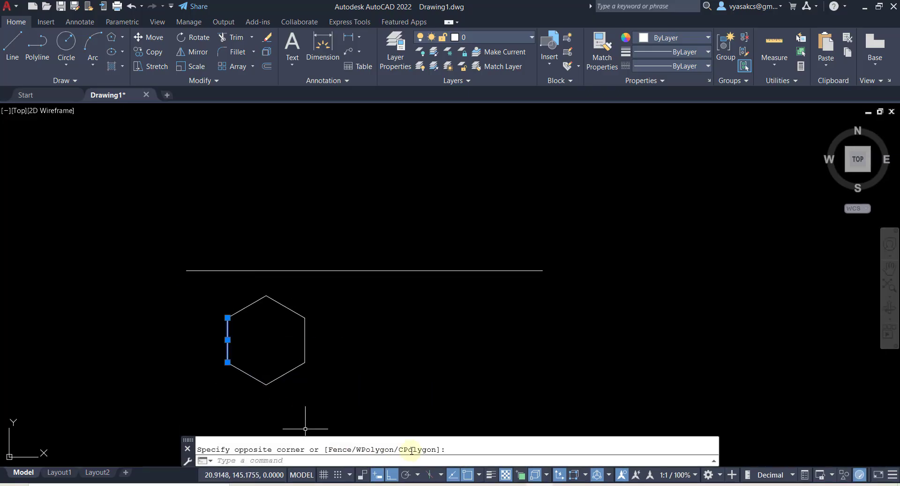
key(Delete)
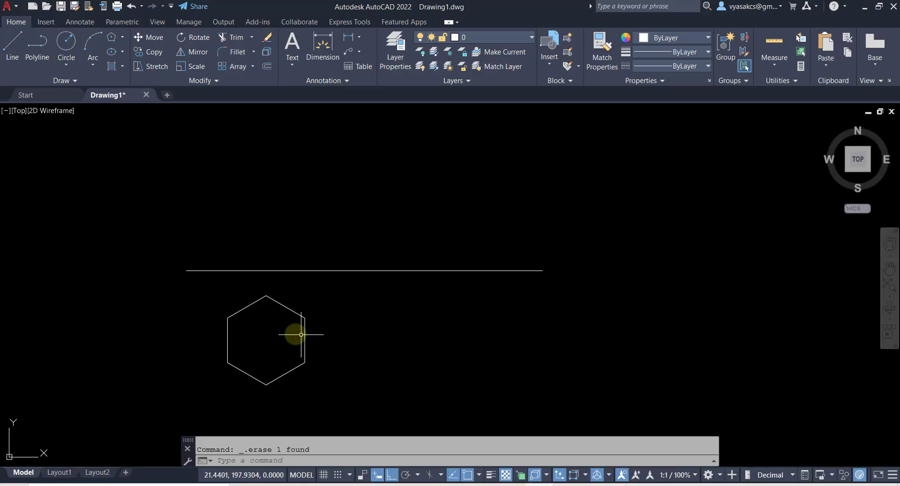
- Switch to the Word document to re-read the hexagonal pyramid problem statement, and return to AutoCAD
key(alt+Tab)
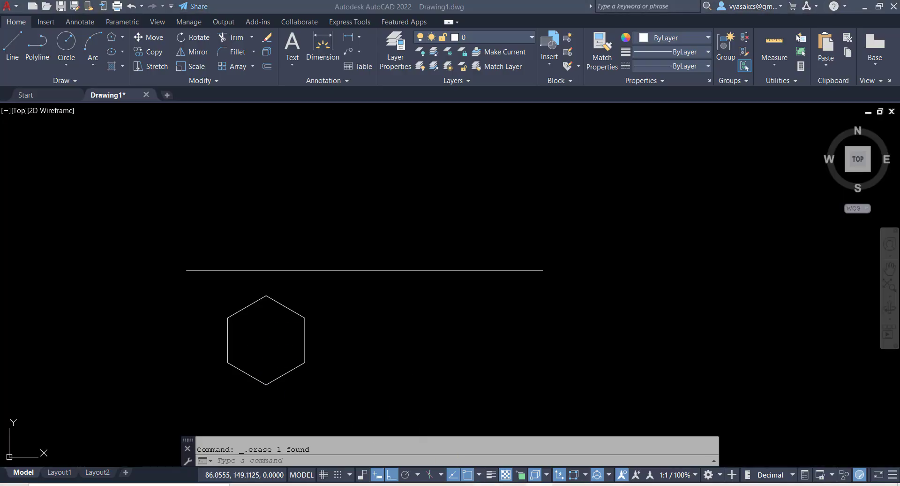
drag(226, 252, 346, 253)
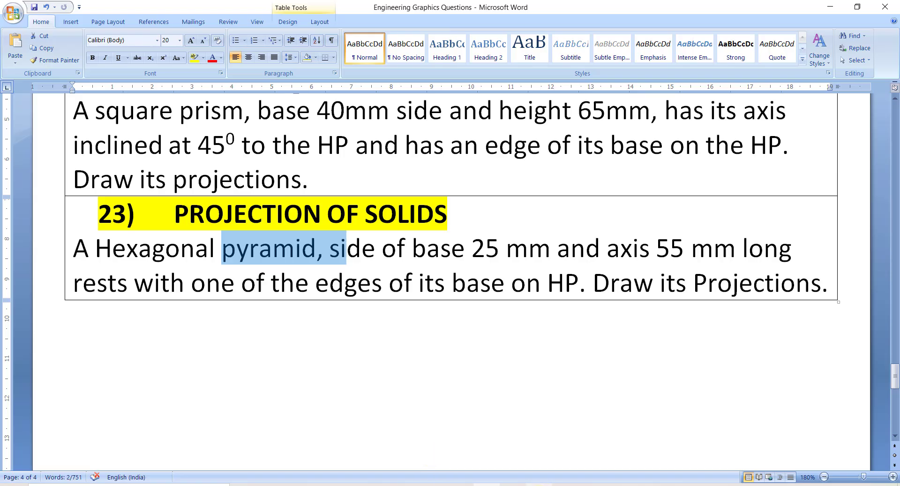
mouse_move(535, 484)
click(530, 448)
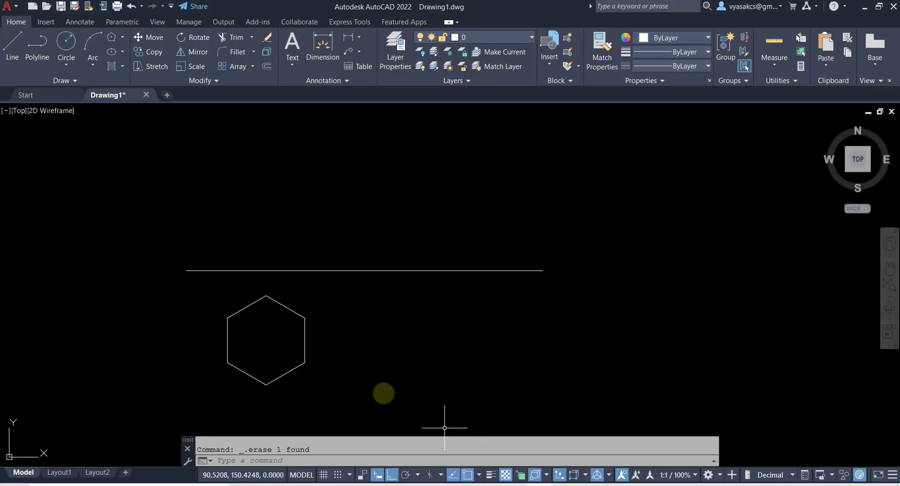
- Draw a diagonal line from the hexagon's upper-left vertex to its lower-right vertex
click(10, 46)
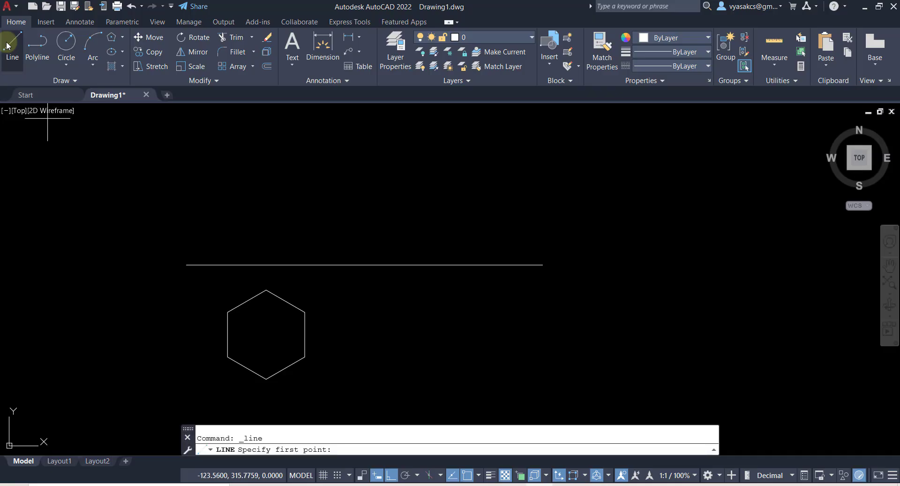
click(228, 312)
click(305, 350)
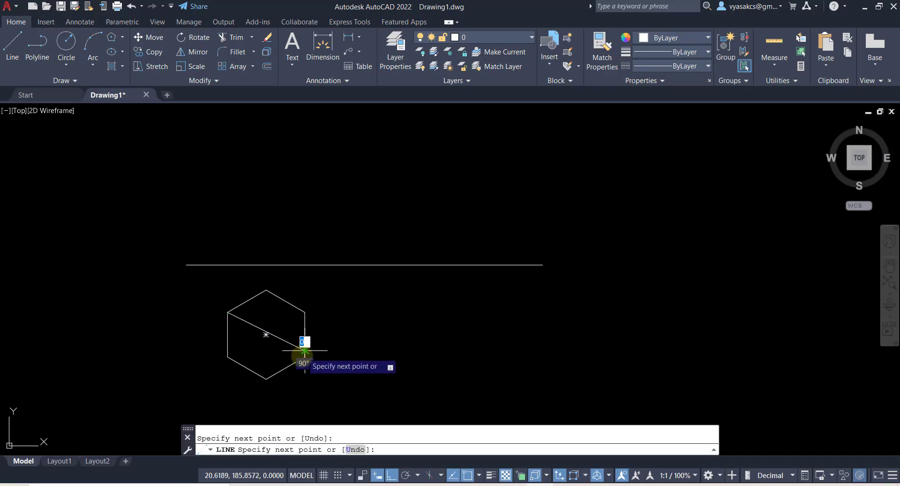
key(ctrl+z)
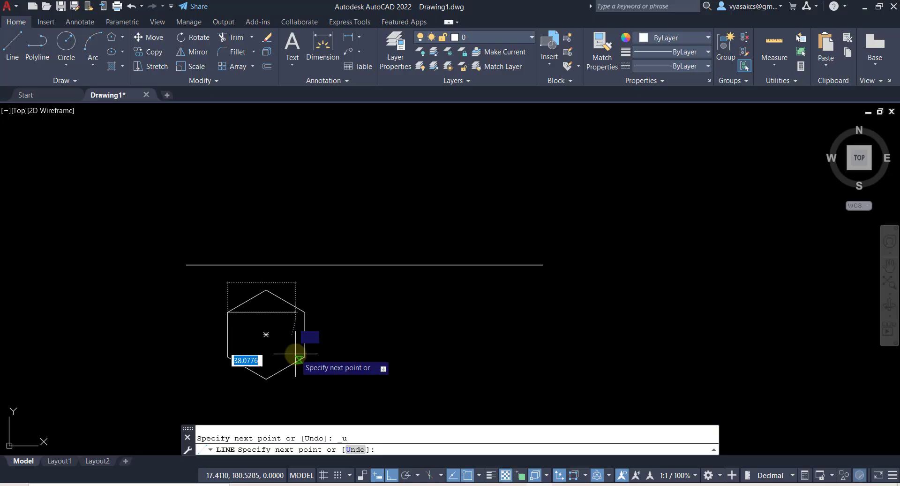
click(305, 356)
key(Return)
- Draw the hexagon's other two diagonals, from lower-left to upper-right vertex and from top to bottom vertex
key(Return)
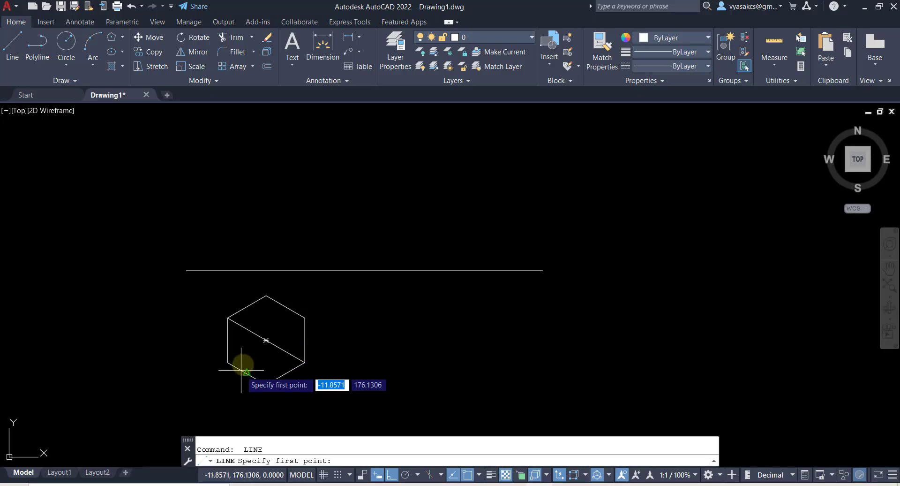
click(228, 362)
click(305, 317)
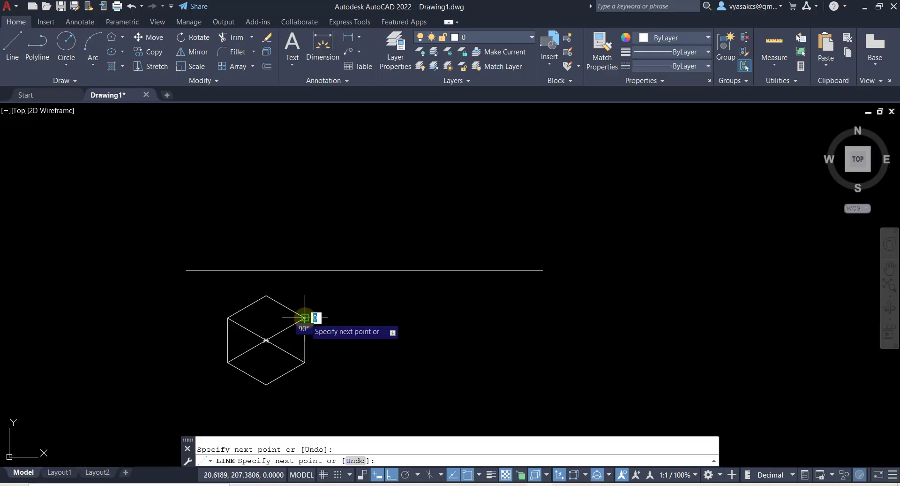
key(Return)
key(Return)
click(266, 295)
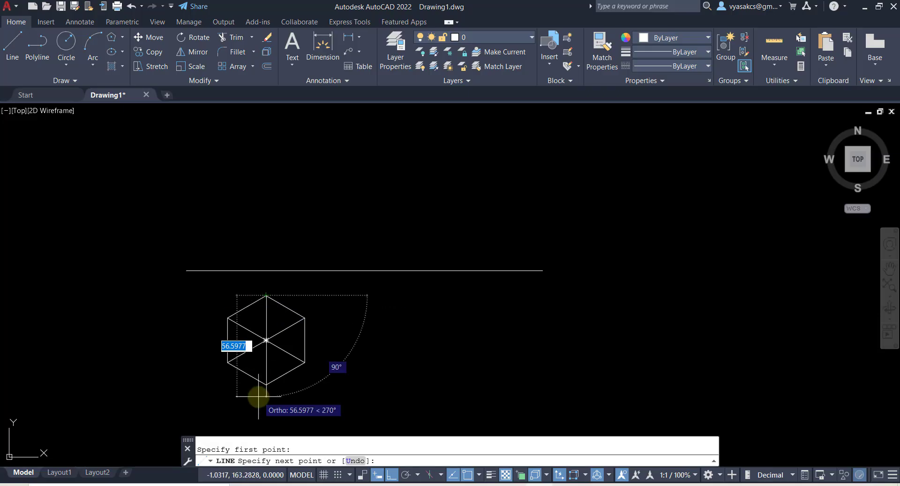
click(266, 384)
key(Return)
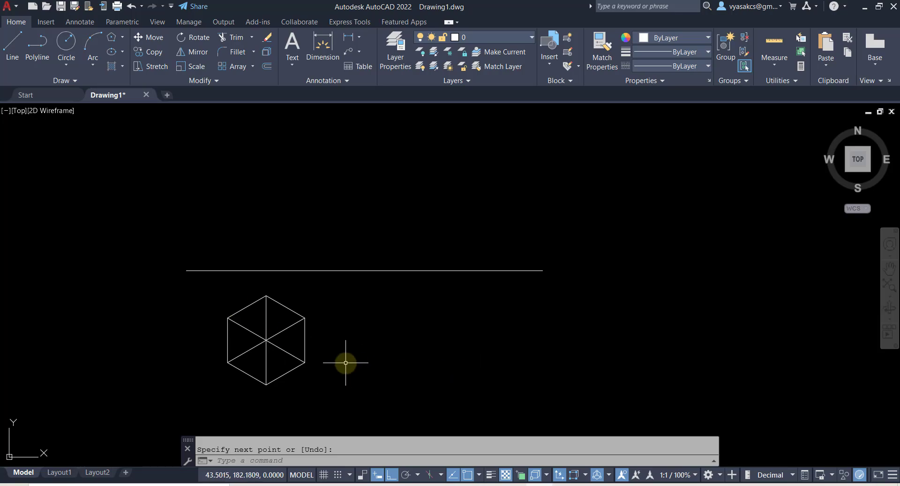
- Add a multiline text label "a" with text height 5 beside the hexagon's upper-right vertex
text(t)
key(Return)
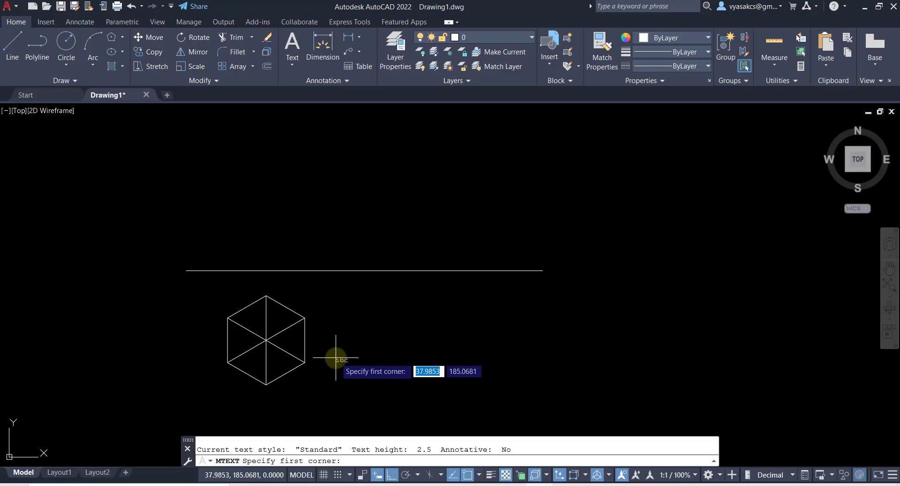
scroll(336, 357, up, 2)
click(295, 284)
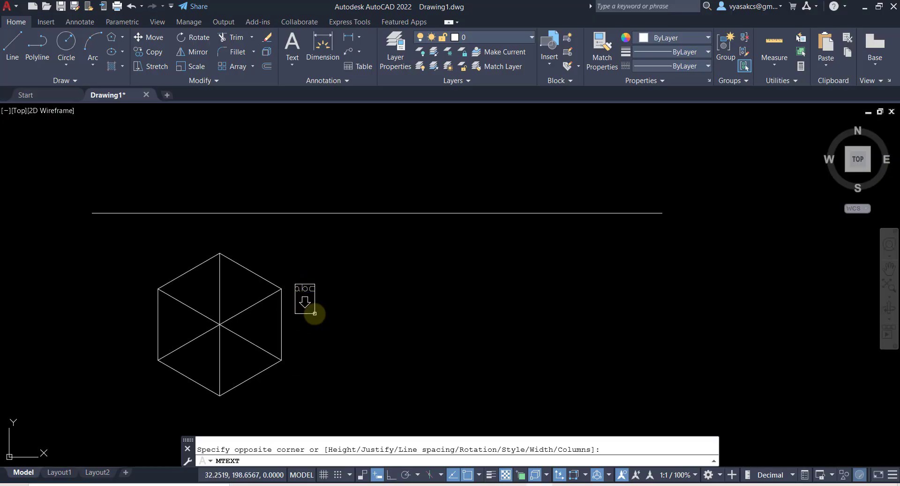
click(315, 313)
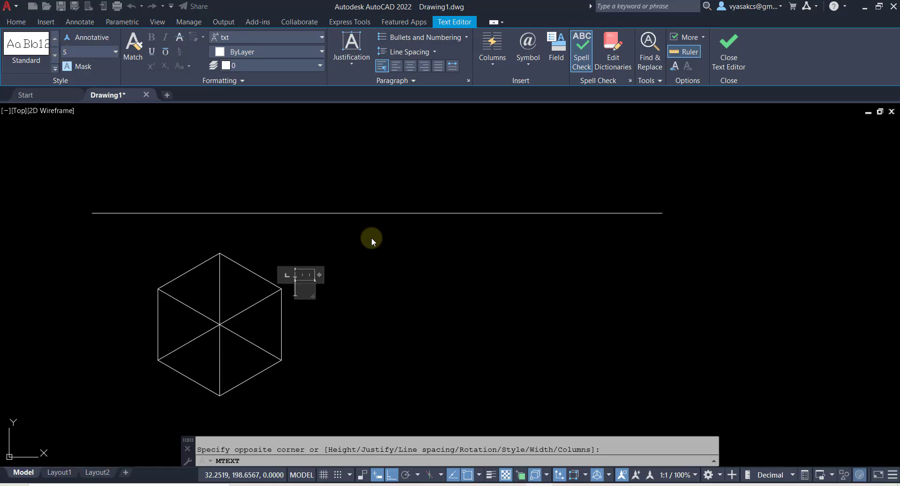
text(Q)
click(312, 341)
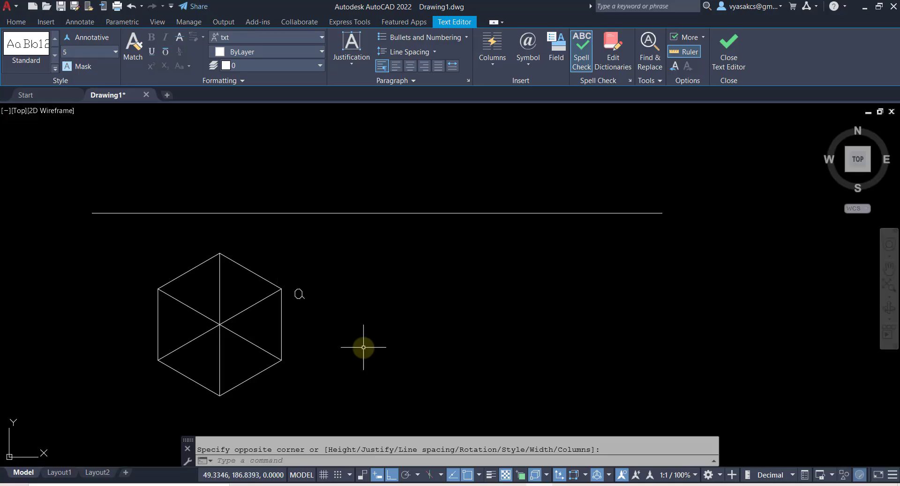
key(ctrl+c)
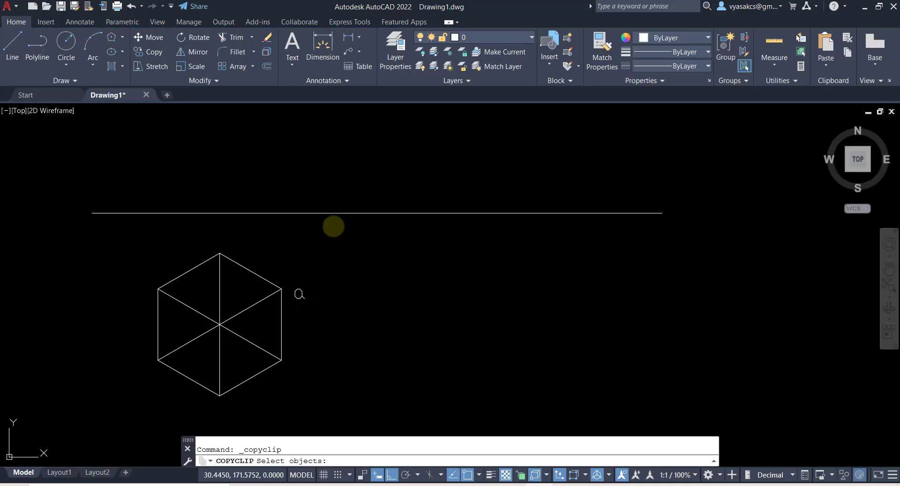
key(ctrl+v)
key(Escape)
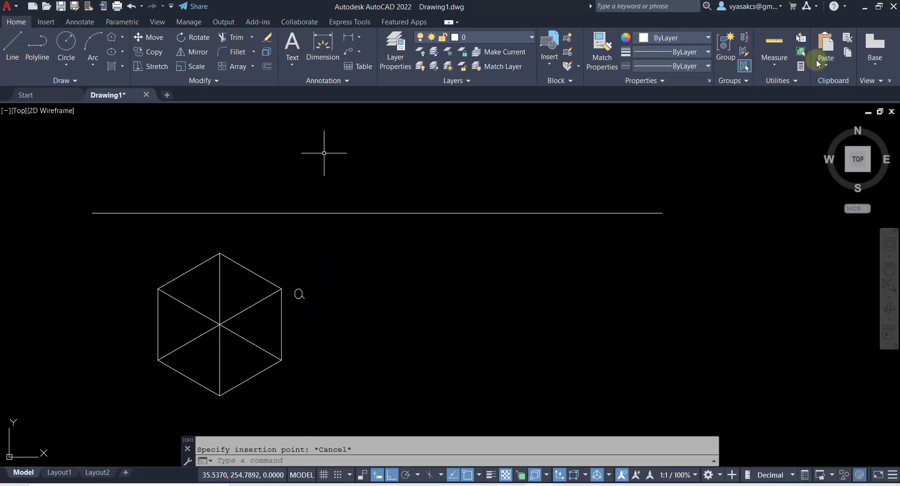
key(Escape)
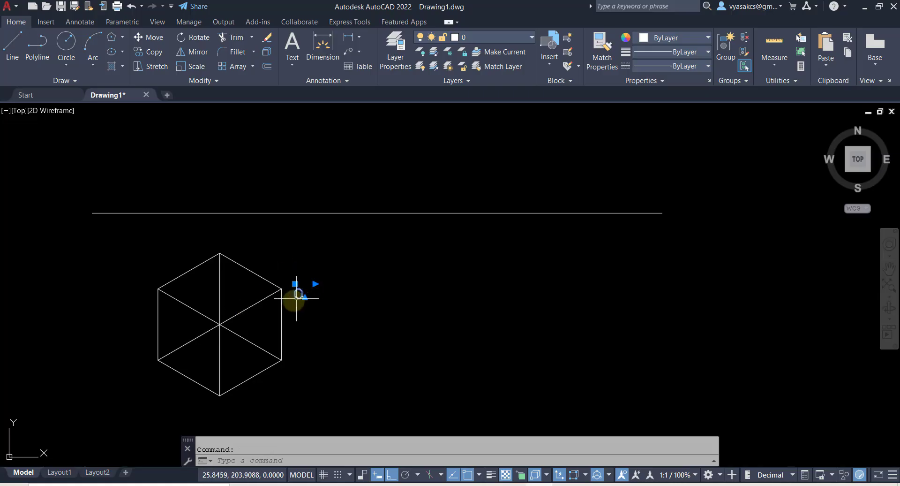
- Paste a copy of the "a" label beside the hexagon's lower-right vertex and change its text to "b"
key(ctrl+v)
click(305, 371)
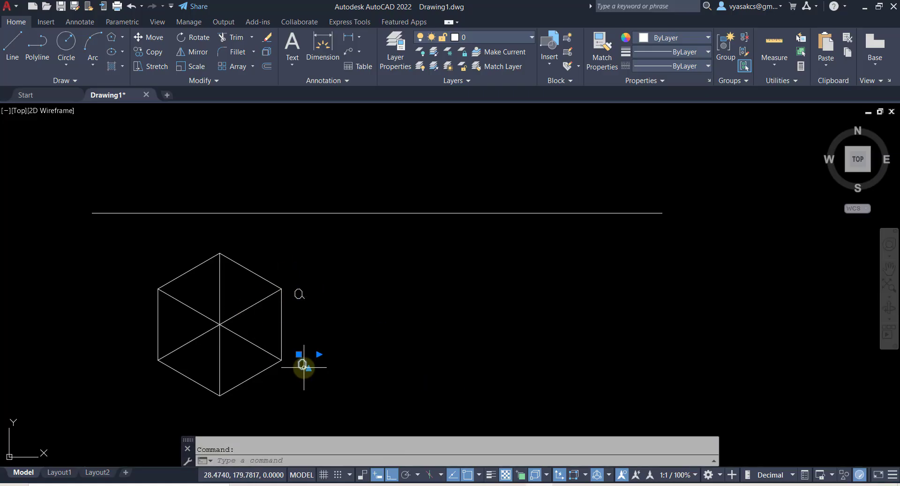
double_click(306, 367)
key(BackSpace)
text(b)
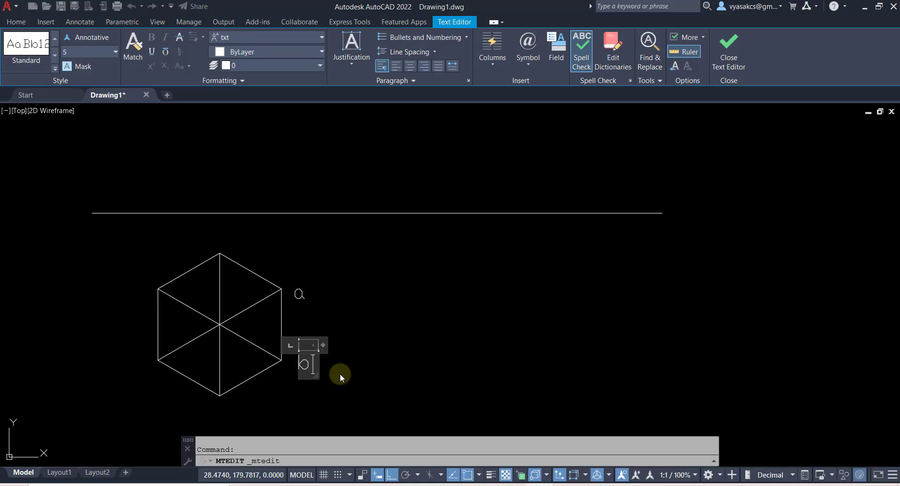
click(256, 401)
- Paste another copy of the label below the hexagon's bottom vertex and change its text to "c"
key(ctrl+v)
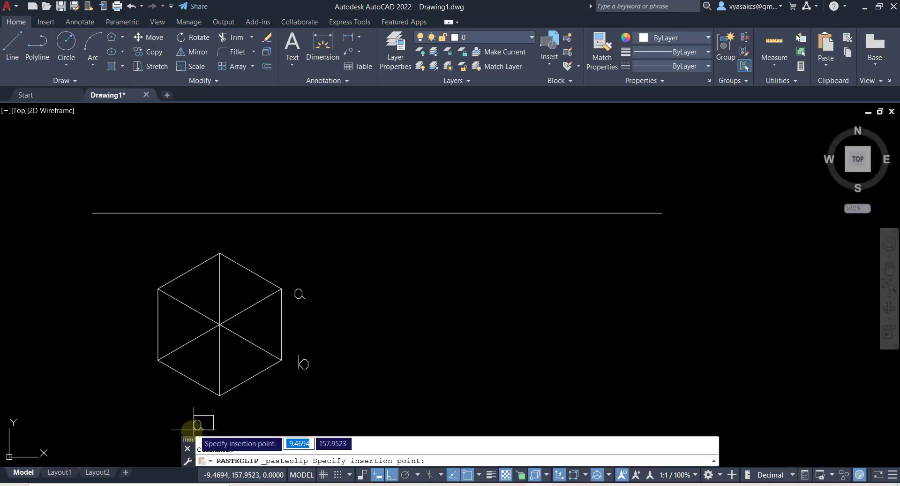
click(219, 419)
double_click(219, 417)
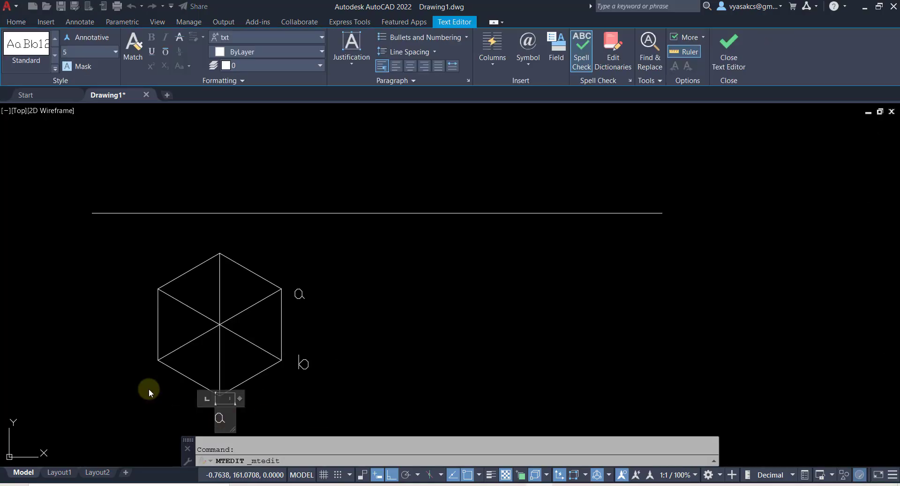
key(BackSpace)
text(c)
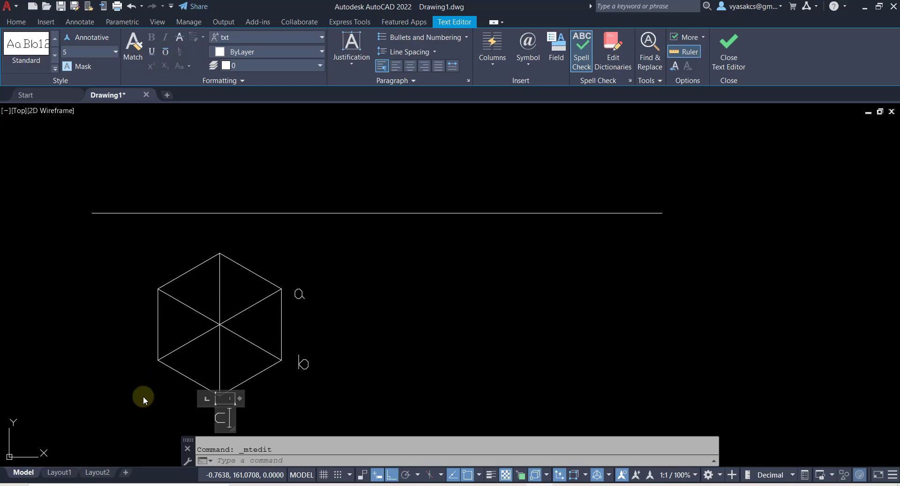
click(143, 396)
- Paste a copy of the label beside the hexagon's lower-left vertex and change its text to "d"
key(ctrl+c)
key(ctrl+v)
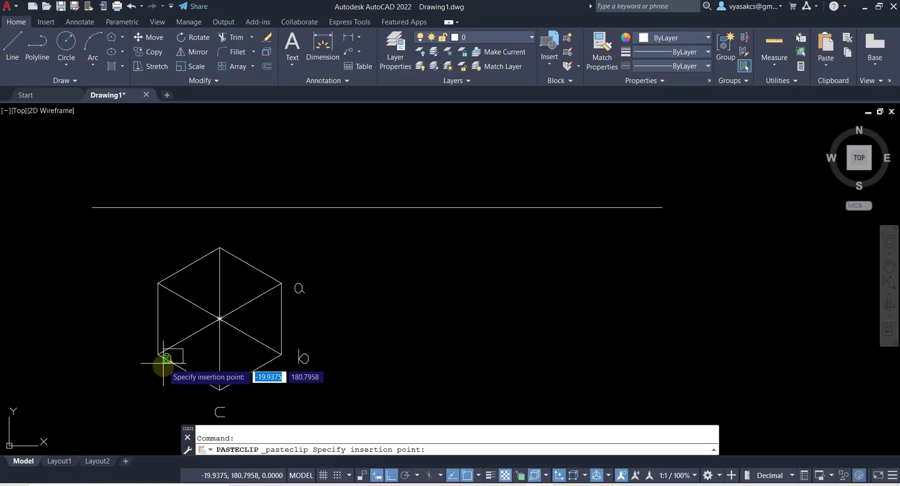
double_click(137, 372)
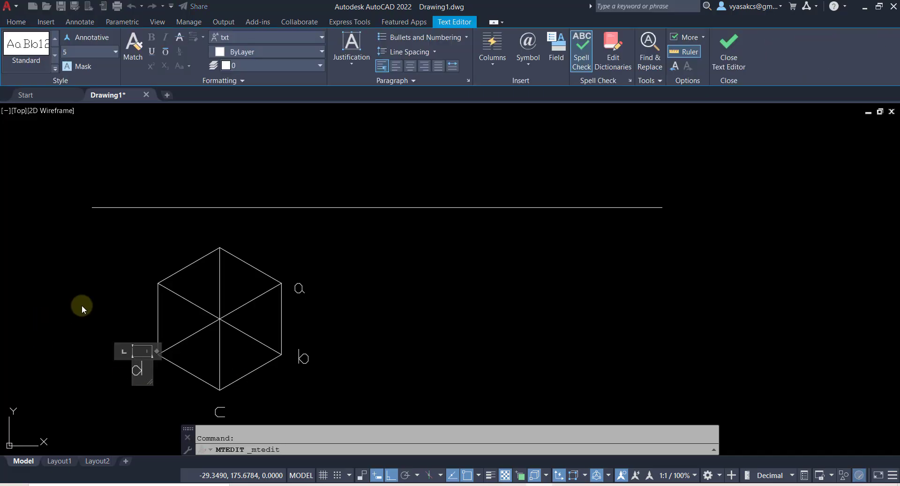
click(81, 293)
- Paste a copy of the label beside the hexagon's upper-left vertex and change its text to "e"
key(ctrl+c)
key(ctrl+v)
click(122, 289)
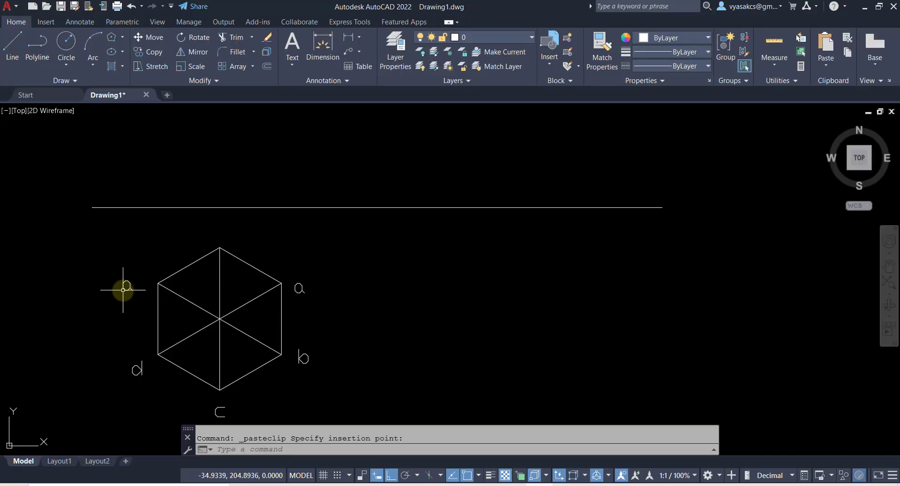
double_click(126, 287)
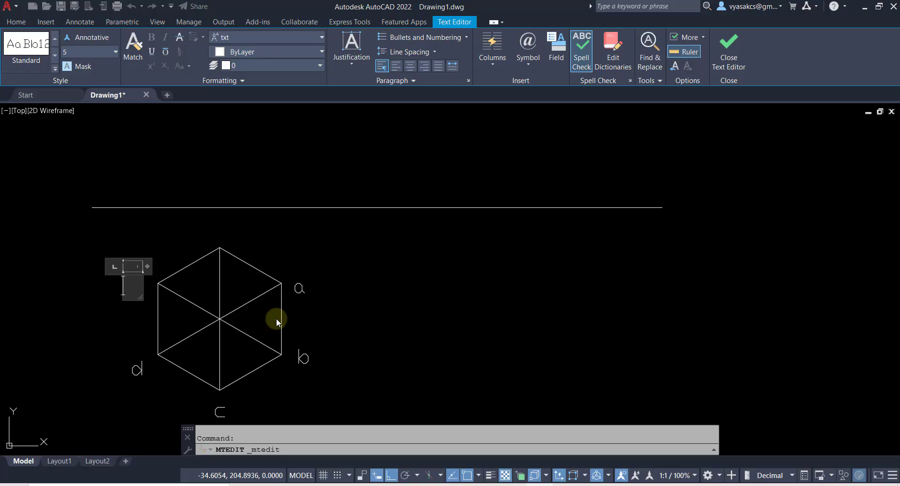
text(e)
click(215, 229)
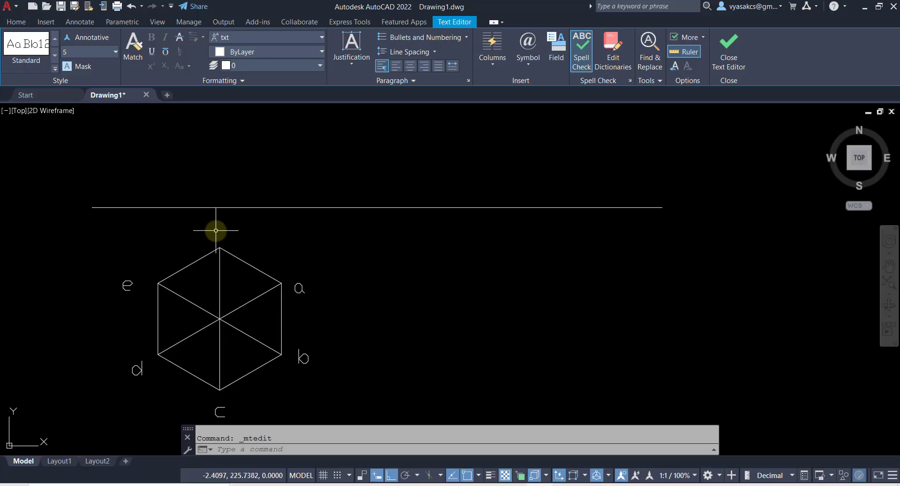
- Paste a copy of the label above the hexagon's top vertex and change its text to "f"
key(ctrl+v)
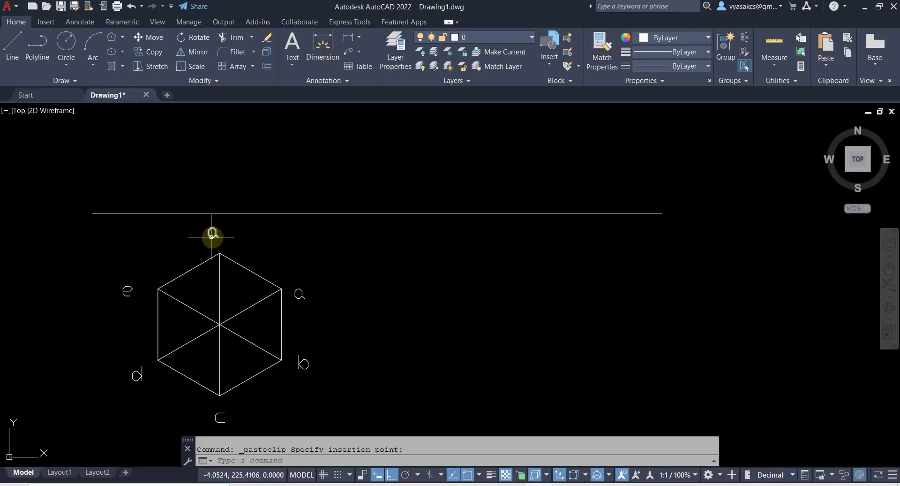
click(212, 233)
double_click(213, 233)
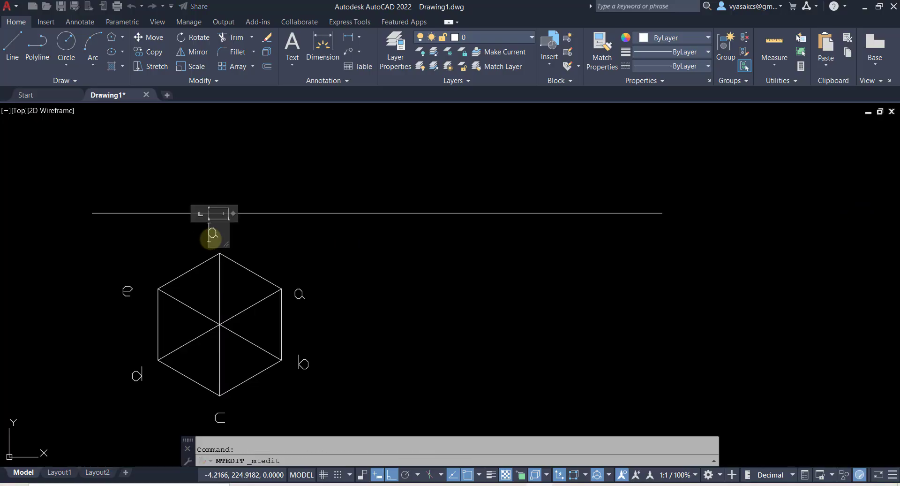
click(402, 309)
- With snap turned off, paste a copy of the label just below the hexagon's centre and change its text to "o"
key(ctrl+v)
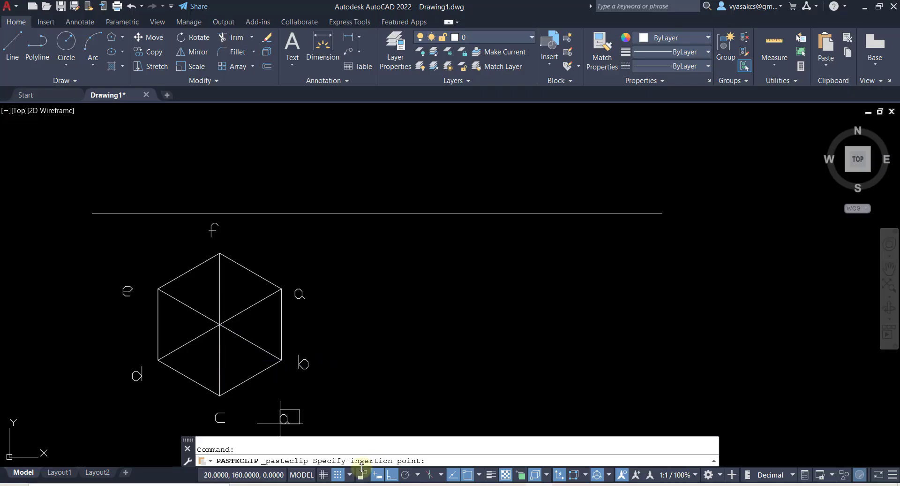
click(338, 475)
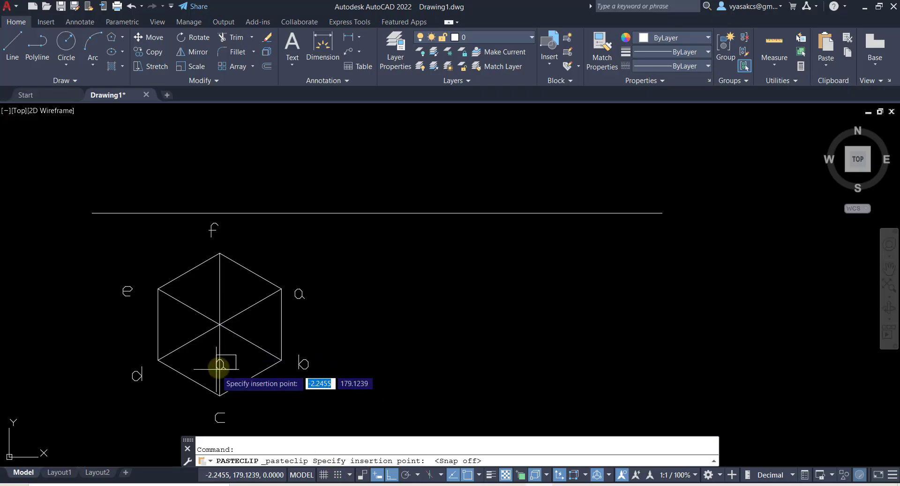
click(220, 349)
double_click(225, 345)
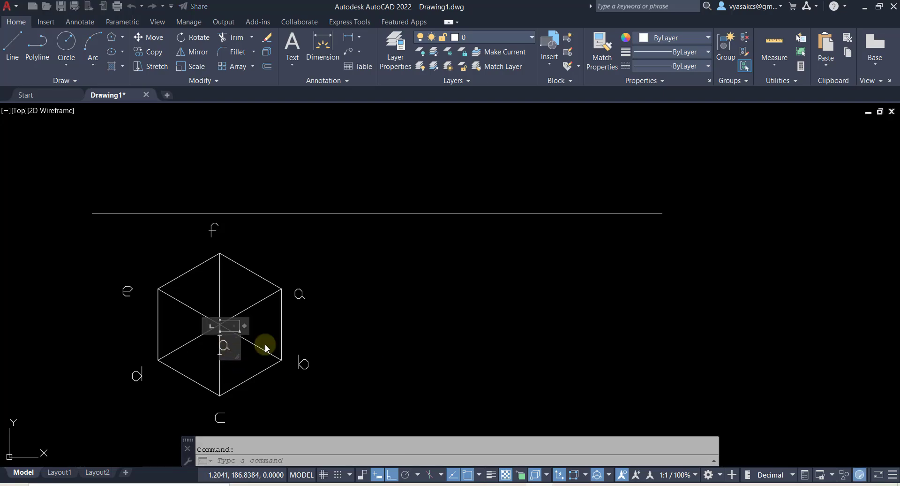
key(BackSpace)
text(o)
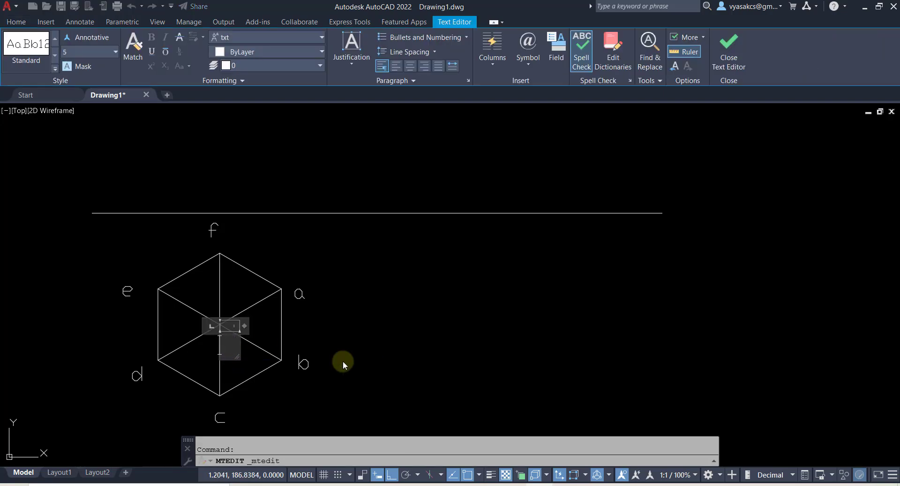
click(263, 351)
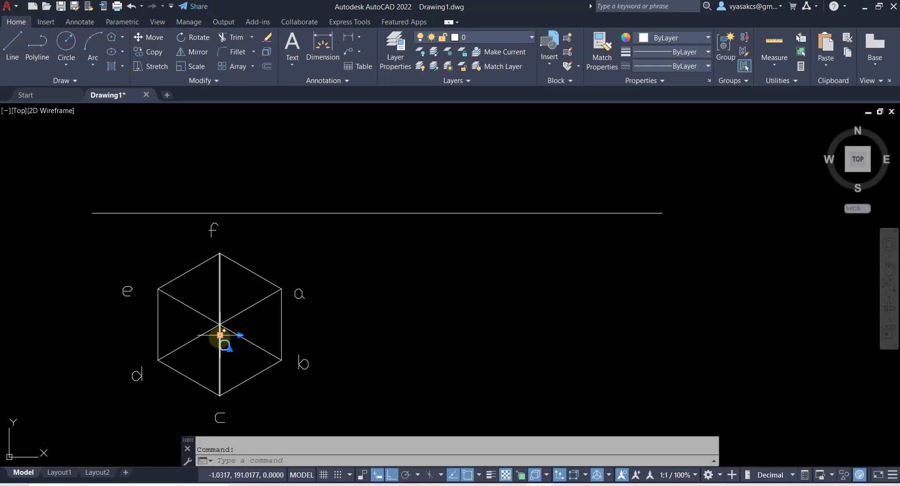
click(220, 335)
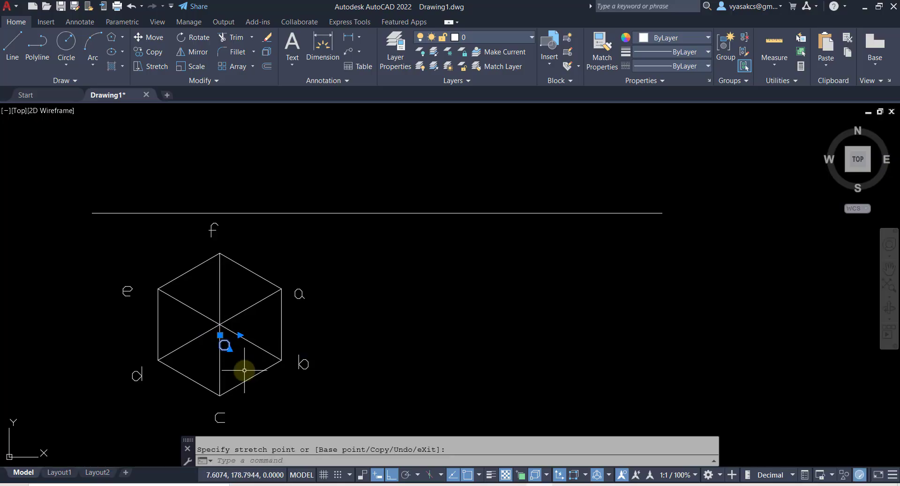
- Turn snap on and recolour the hexagon, its diagonals and all its labels red (205,32,39)
click(338, 475)
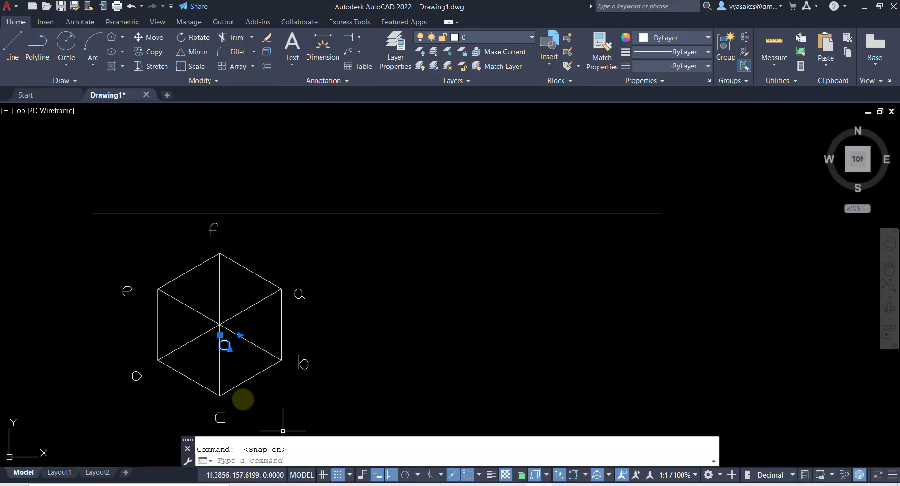
click(220, 335)
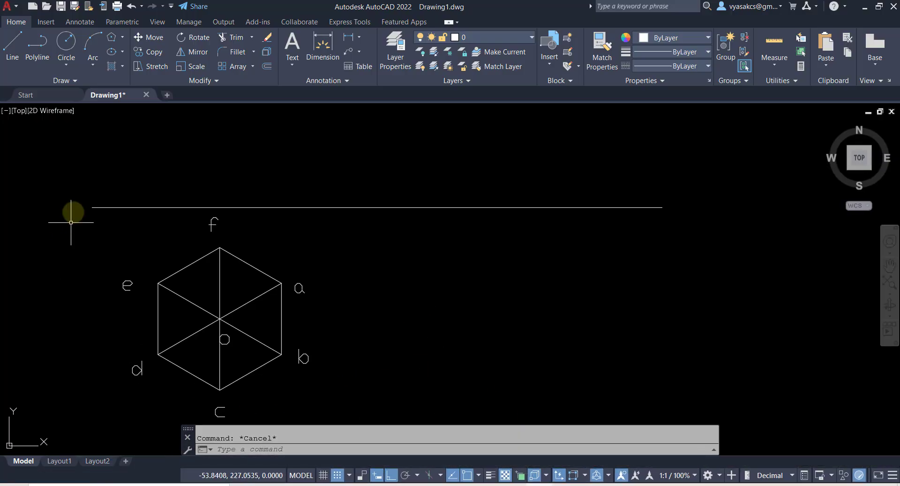
click(96, 216)
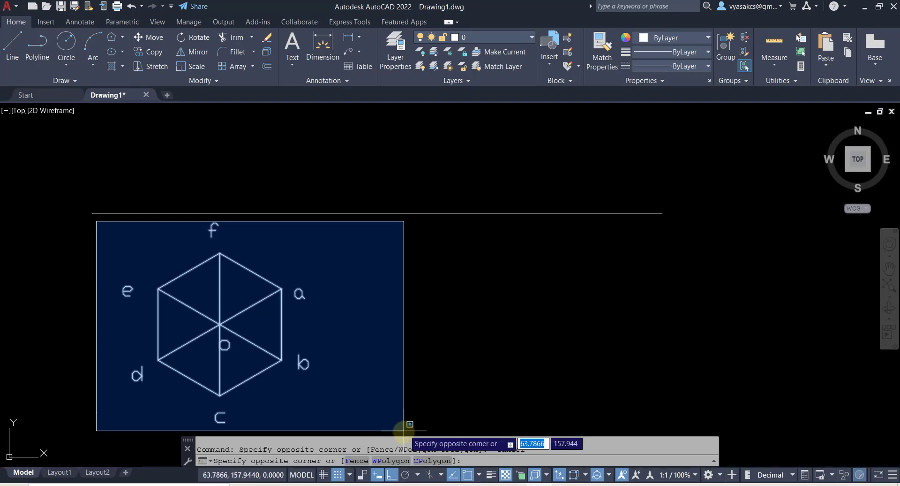
click(404, 429)
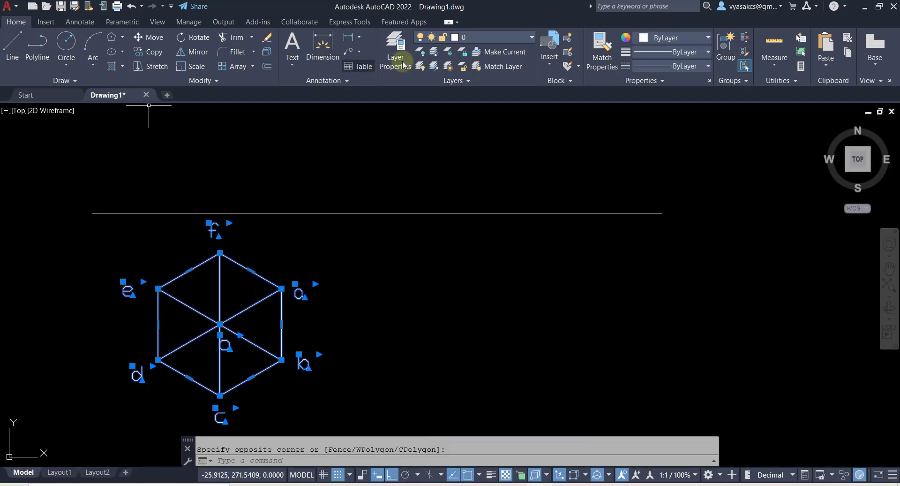
click(674, 38)
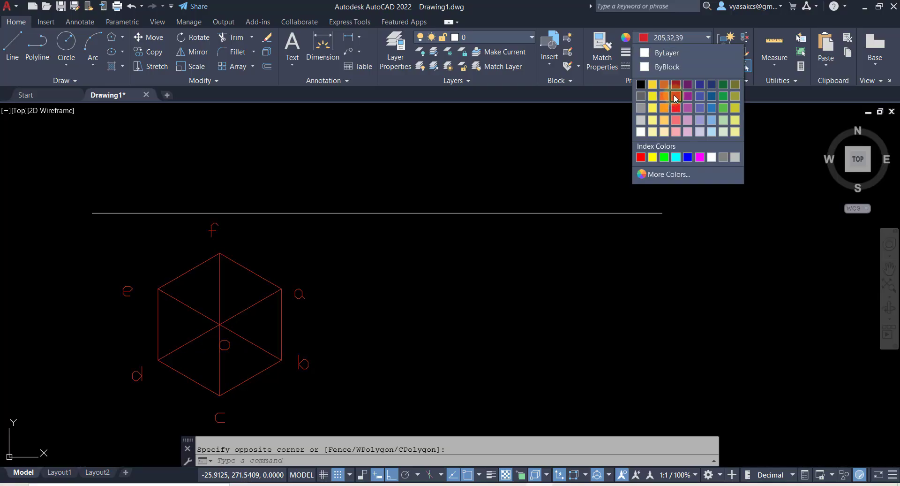
click(674, 94)
key(Escape)
scroll(464, 206, down, 2)
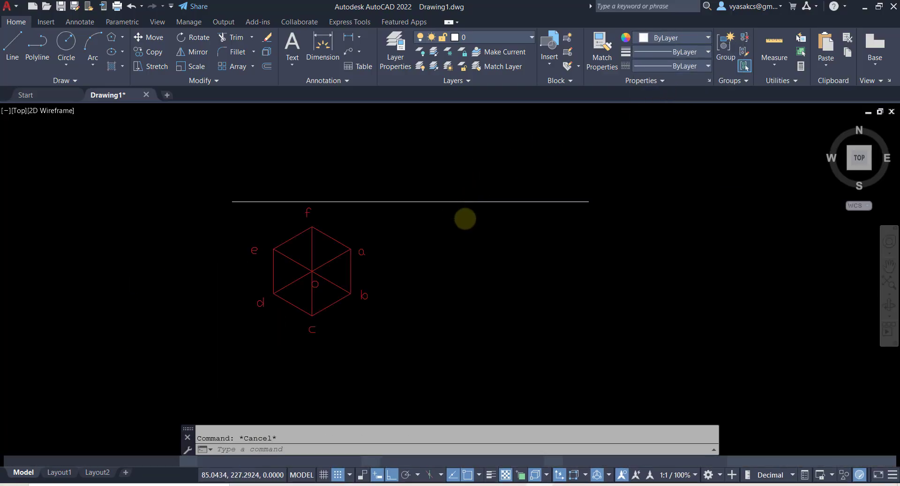
- Set the current colour to yellow (244,238,81) and, with snap off, draw a vertical projector from vertex e up to the reference line
middle_drag(464, 216, 431, 296)
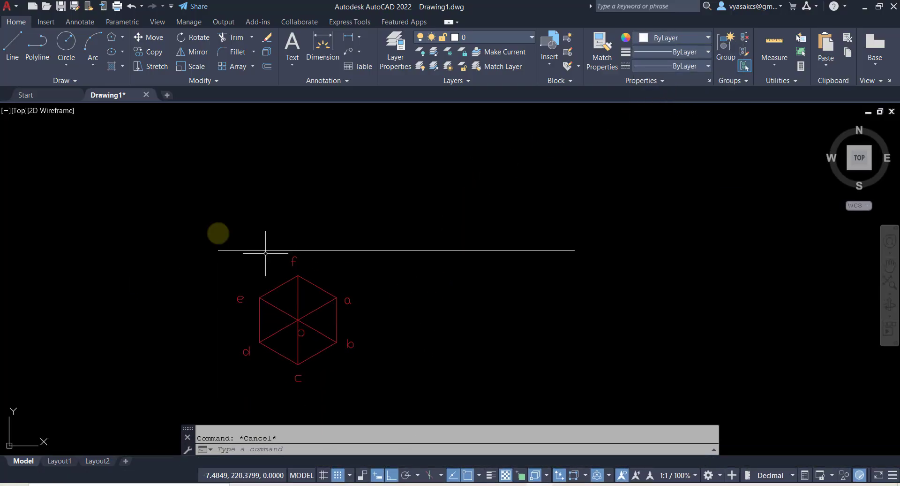
click(19, 41)
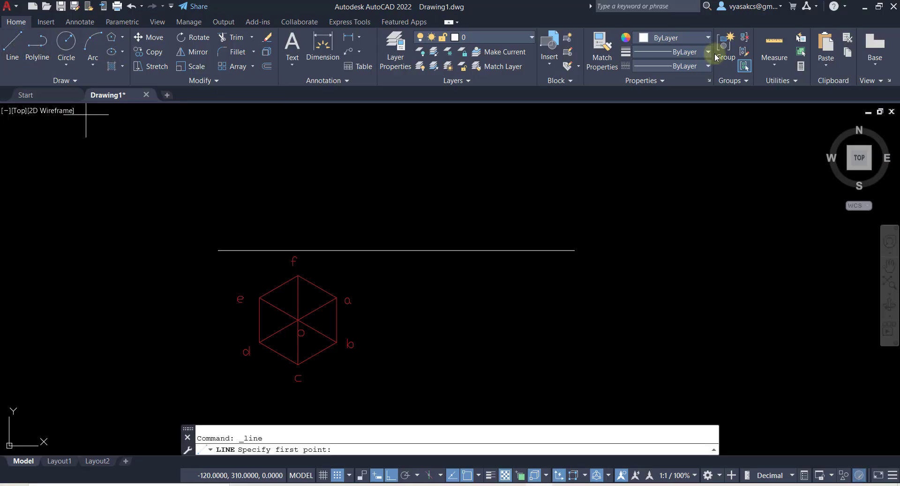
click(684, 39)
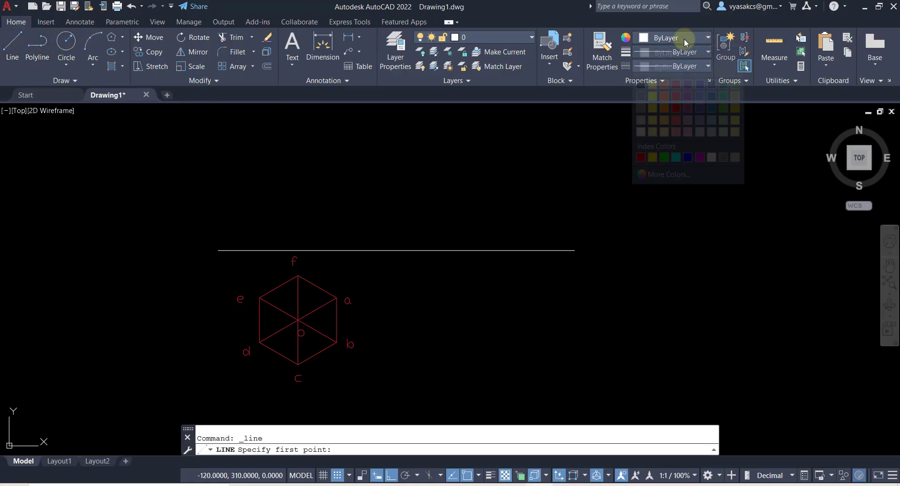
click(653, 118)
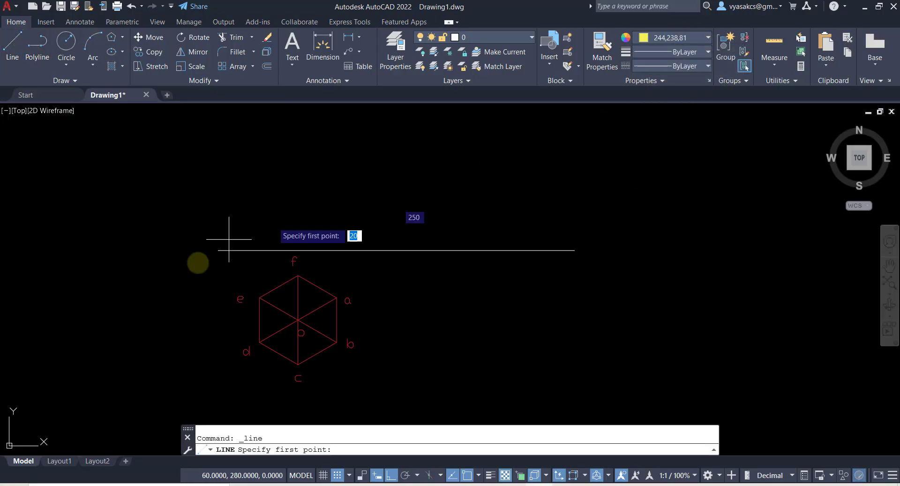
click(260, 297)
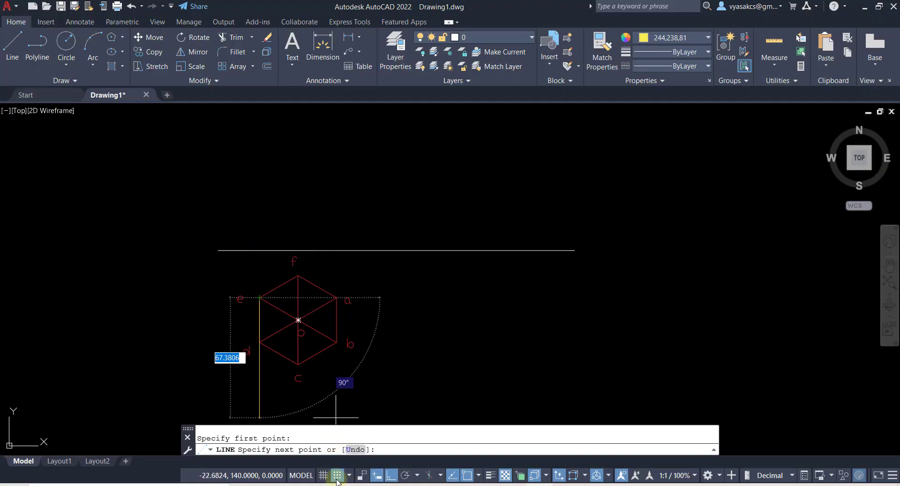
click(337, 475)
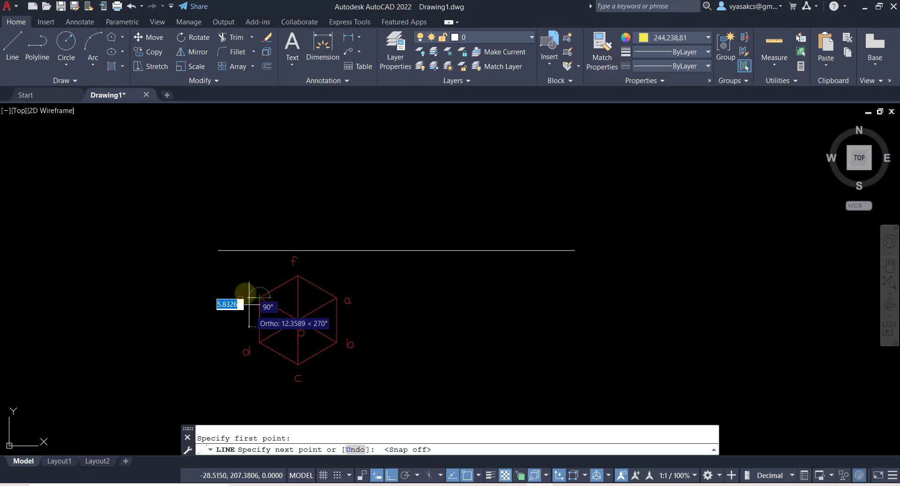
click(260, 251)
key(Return)
- Draw vertical projectors from vertices f and a up to the horizontal reference line
key(Return)
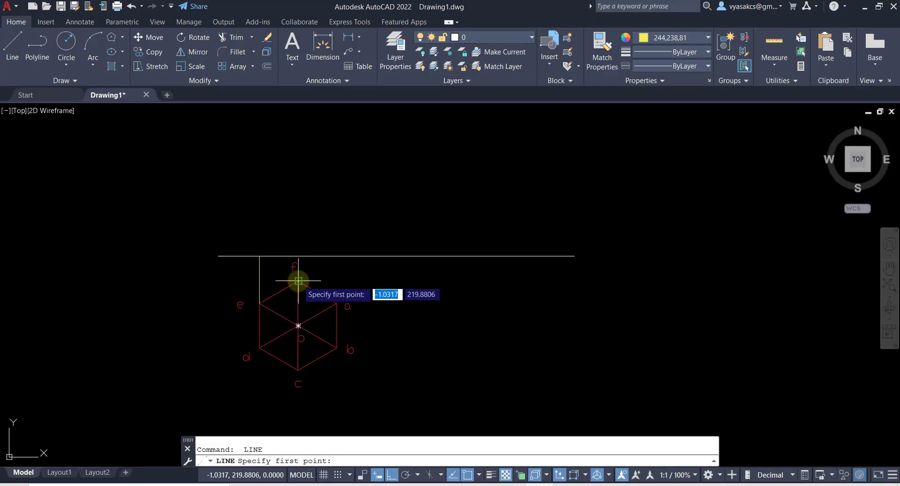
click(298, 281)
click(299, 256)
key(Return)
key(Return)
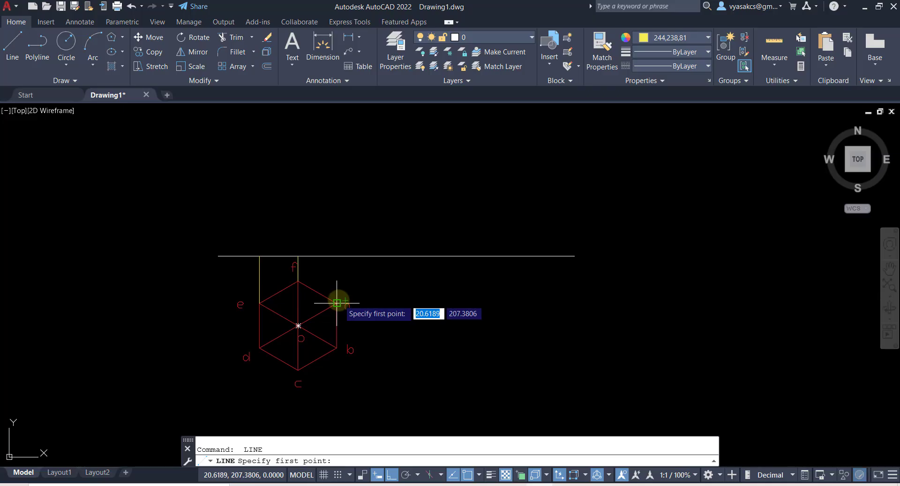
click(337, 302)
click(337, 257)
key(Return)
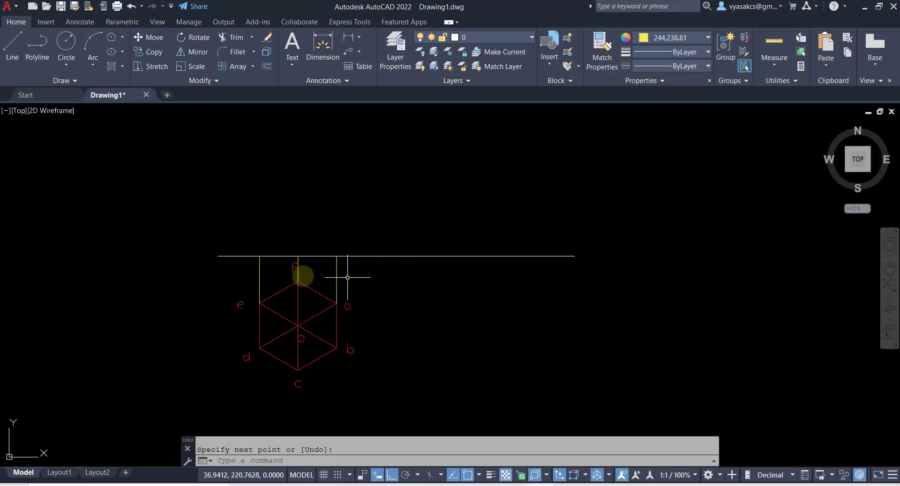
- Set the current colour to red (205,32,39) and draw the base line along the reference line between the two outer projectors
click(11, 41)
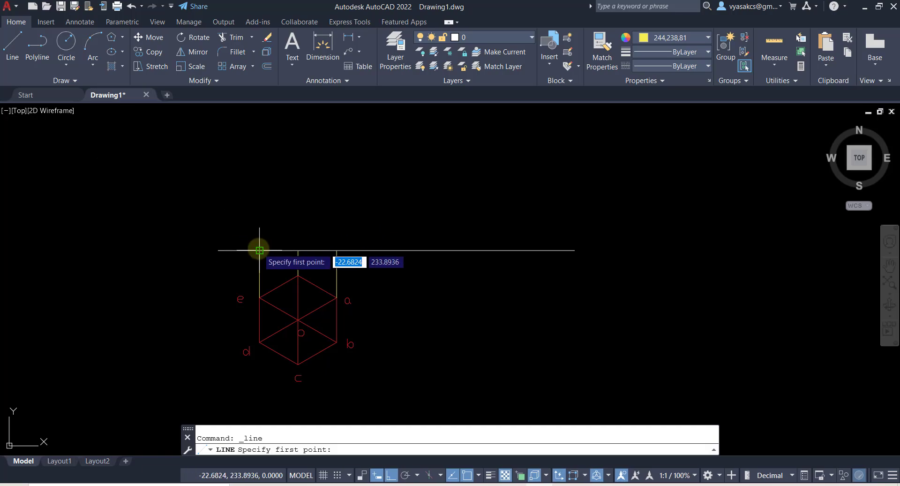
click(659, 41)
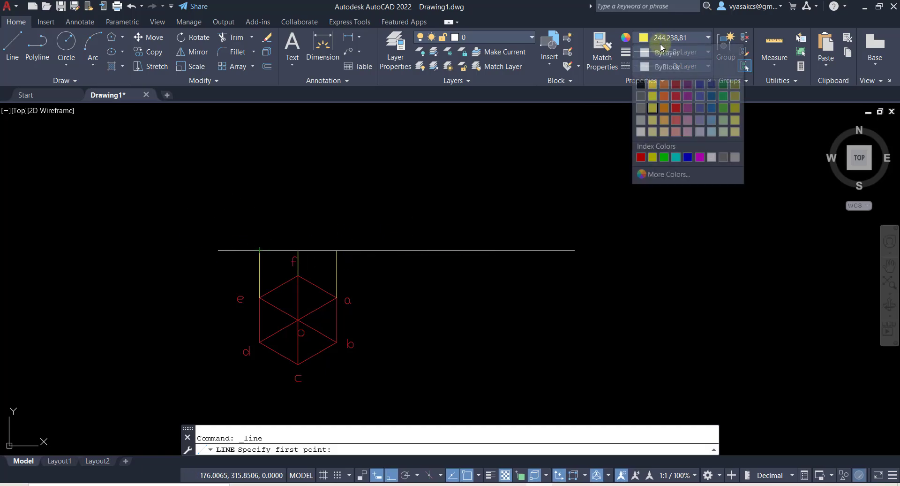
click(677, 97)
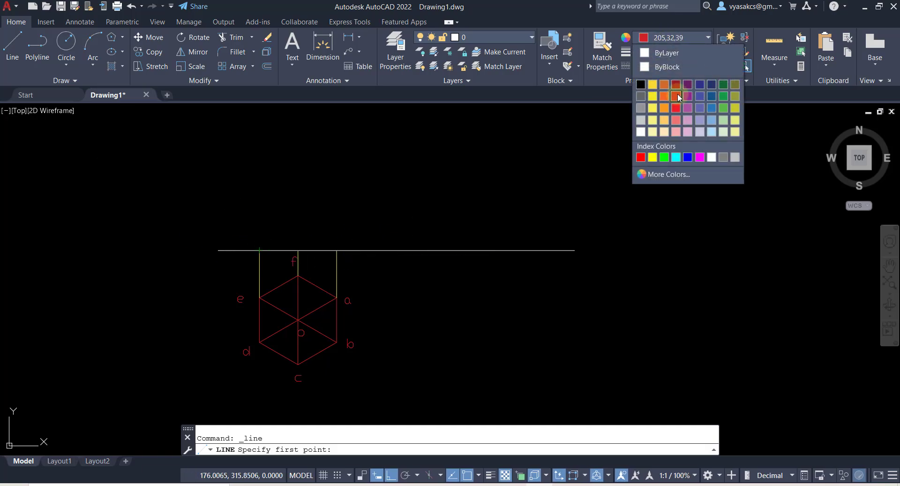
click(259, 250)
click(336, 251)
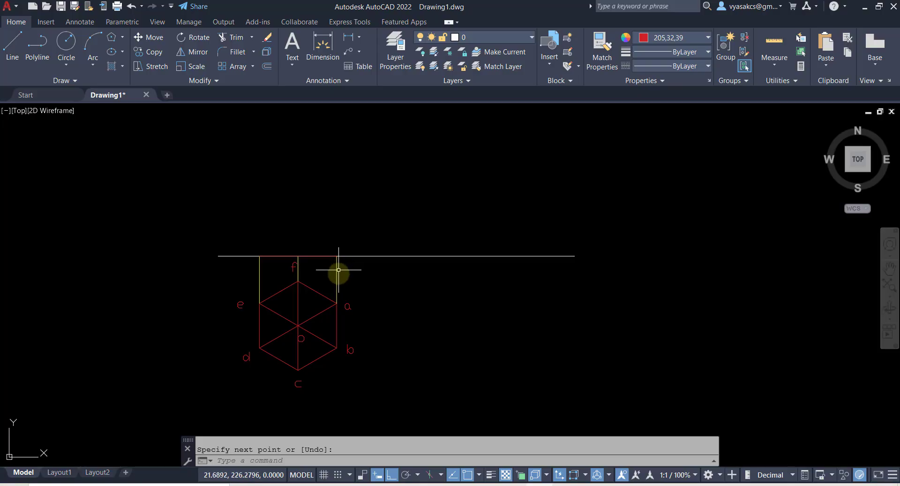
- Paste a copy of the label above the a projector's end on the reference line and change its text to "a', b'"
scroll(338, 269, up, 3)
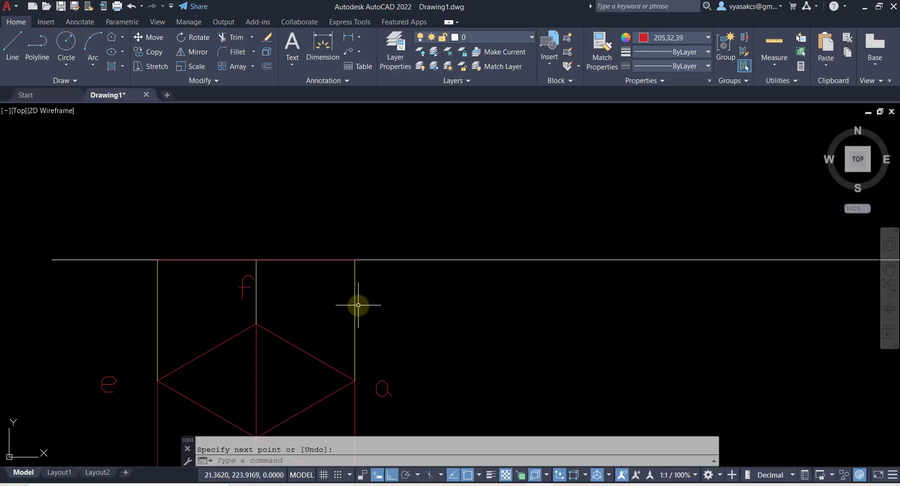
key(ctrl+v)
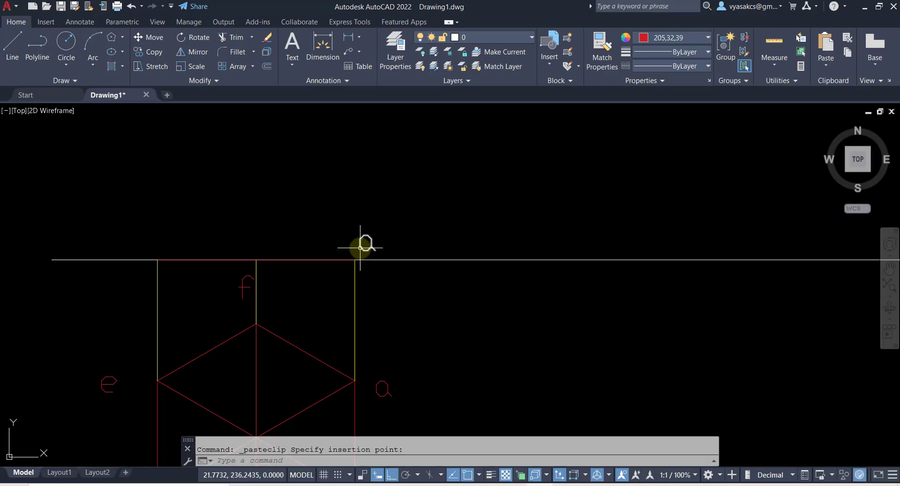
double_click(362, 245)
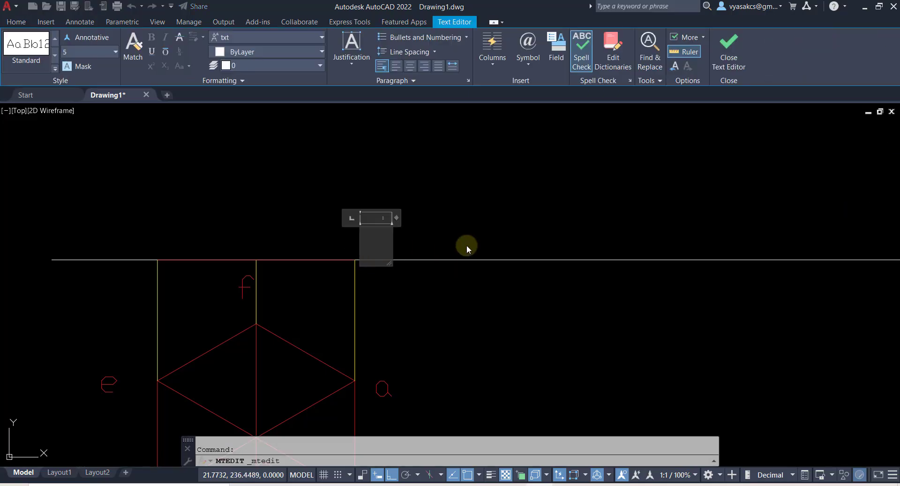
text(', b)
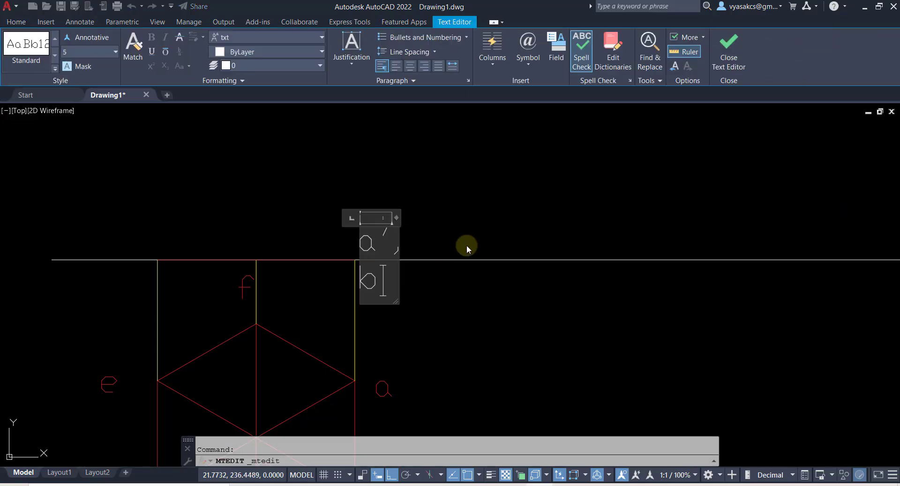
text(')
click(511, 246)
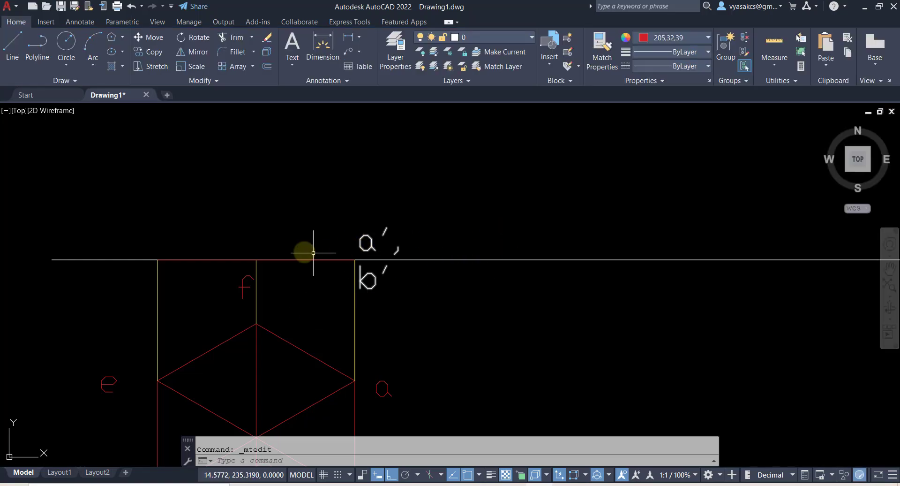
- Paste a copy of the label above the middle projector and change its text to "f'," with "c'" on a second line
key(ctrl+c)
key(ctrl+v)
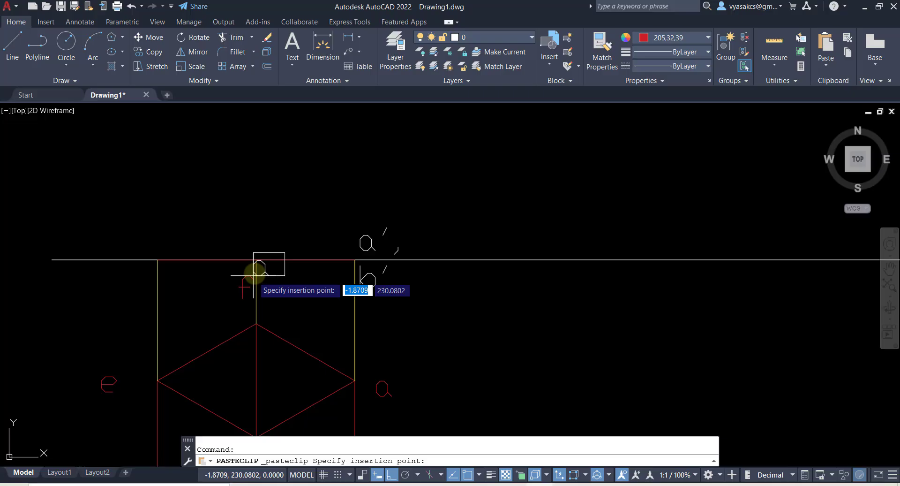
click(245, 249)
double_click(247, 244)
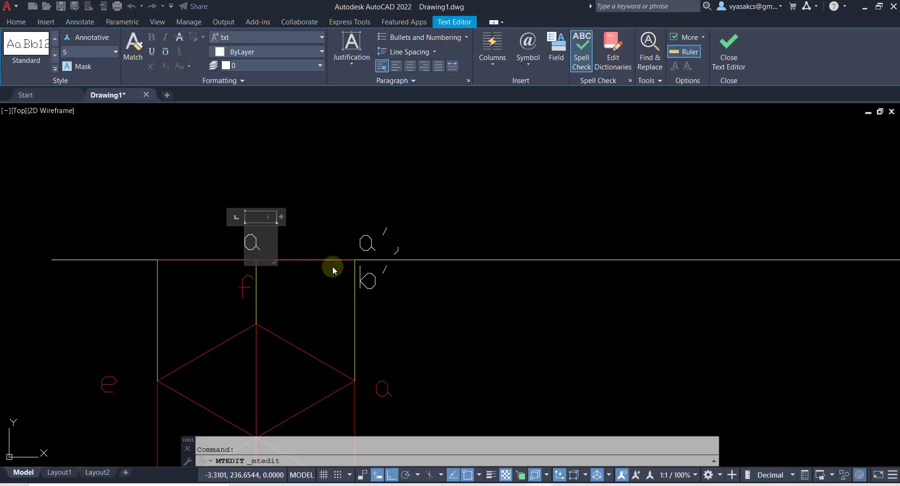
key(BackSpace)
text(f',)
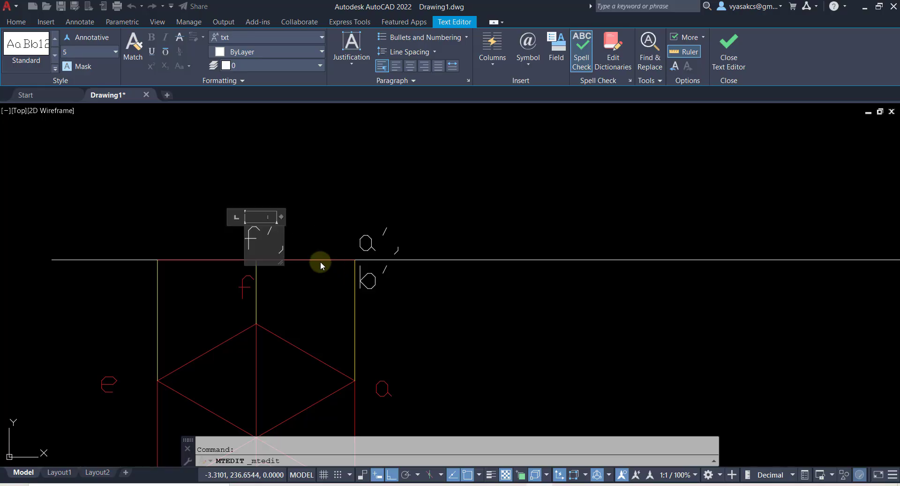
scroll(439, 356, down, 5)
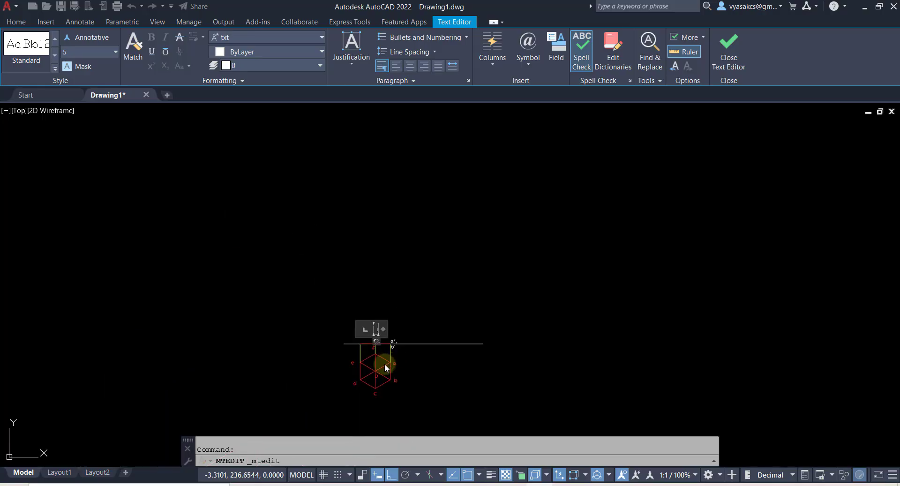
scroll(376, 311, up, 4)
key(Return)
text(c')
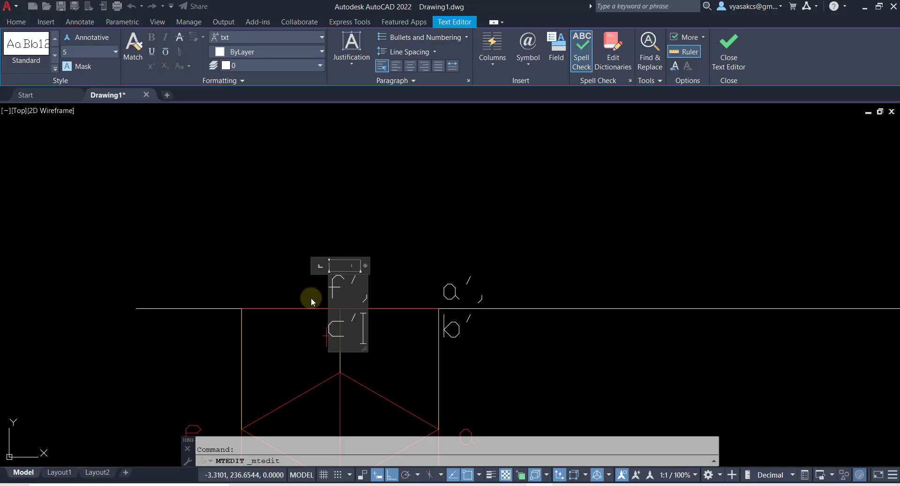
click(512, 391)
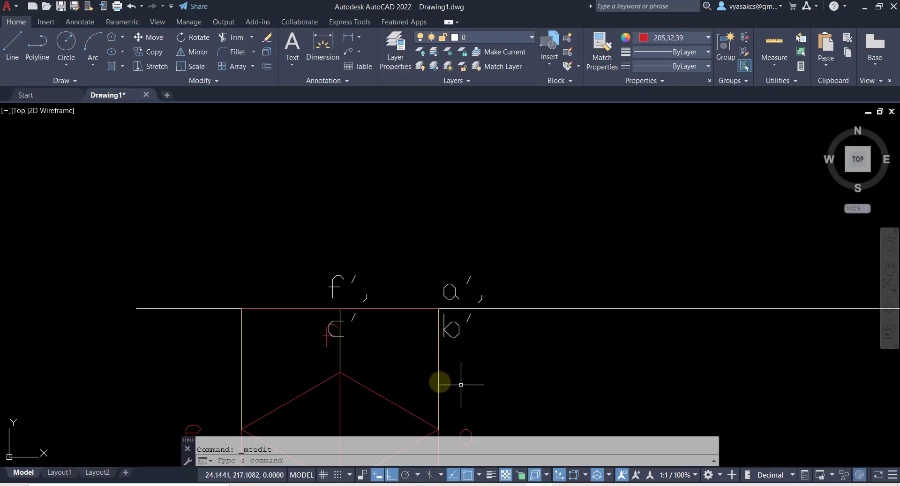
- Paste a copy of the label above the e projector's end on the reference line and change its text to "d',e'"
key(ctrl+c)
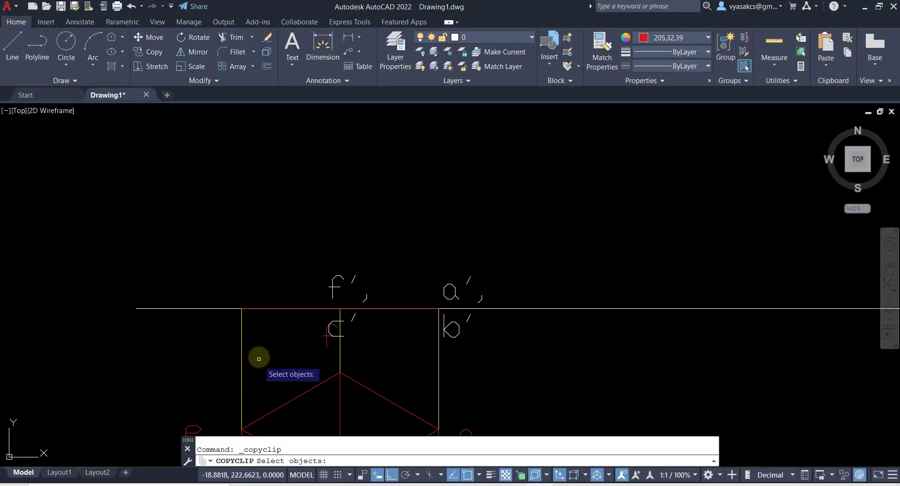
key(ctrl+v)
click(222, 302)
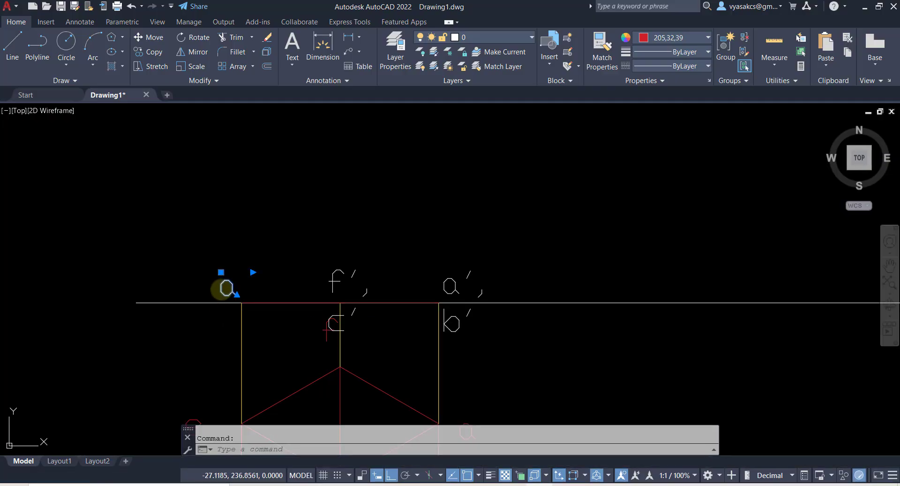
double_click(225, 287)
key(BackSpace)
key(BackSpace)
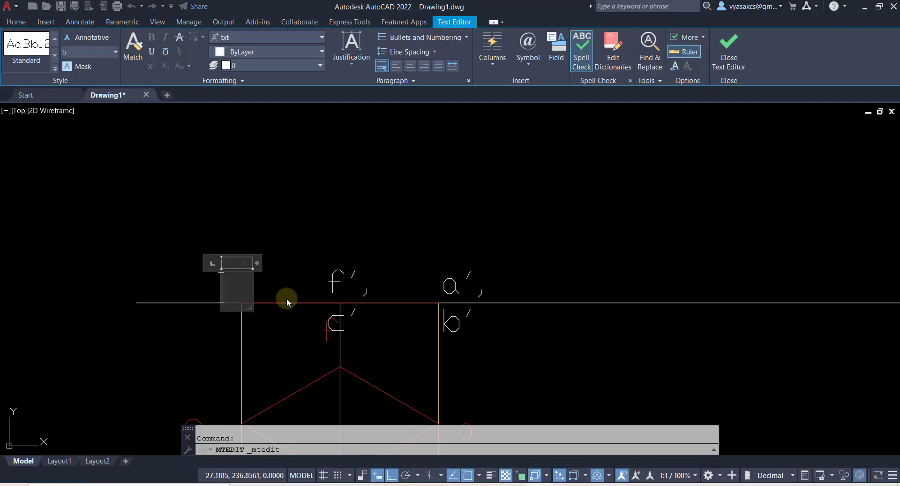
text(d',e)
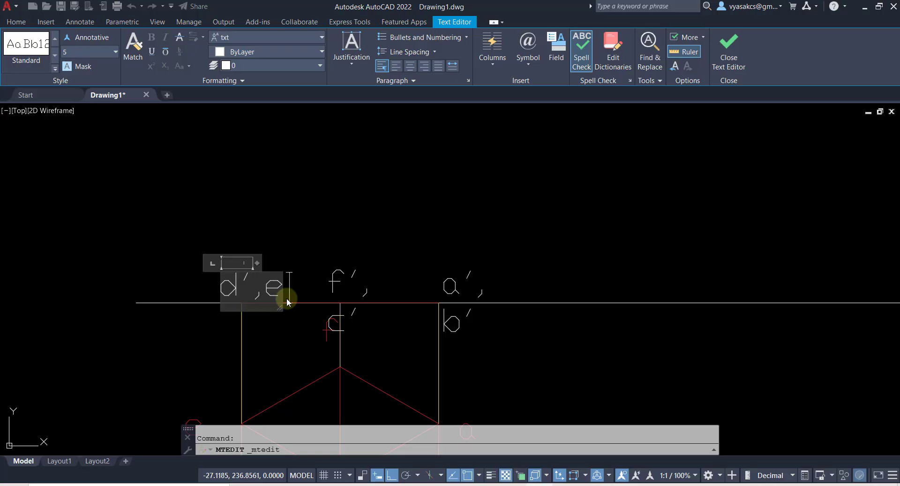
text(')
click(476, 338)
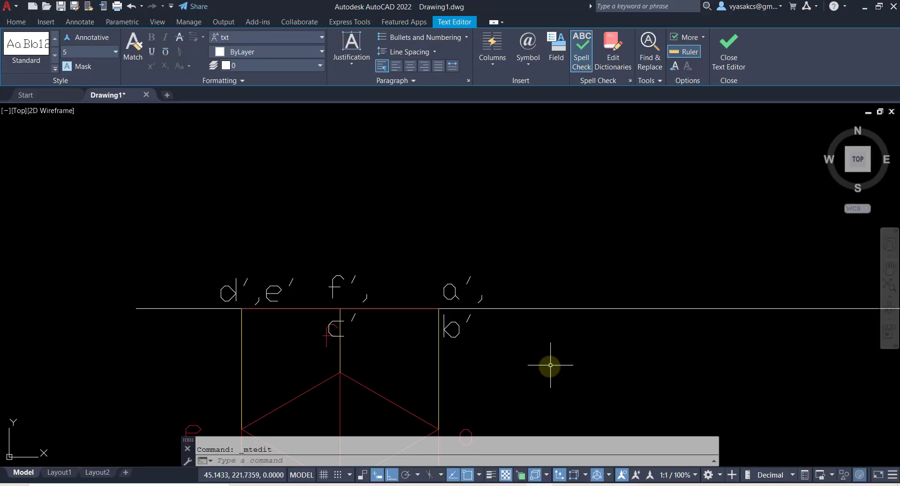
- Edit the d',e' label so that e' sits on a second line below d'
click(268, 292)
double_click(266, 292)
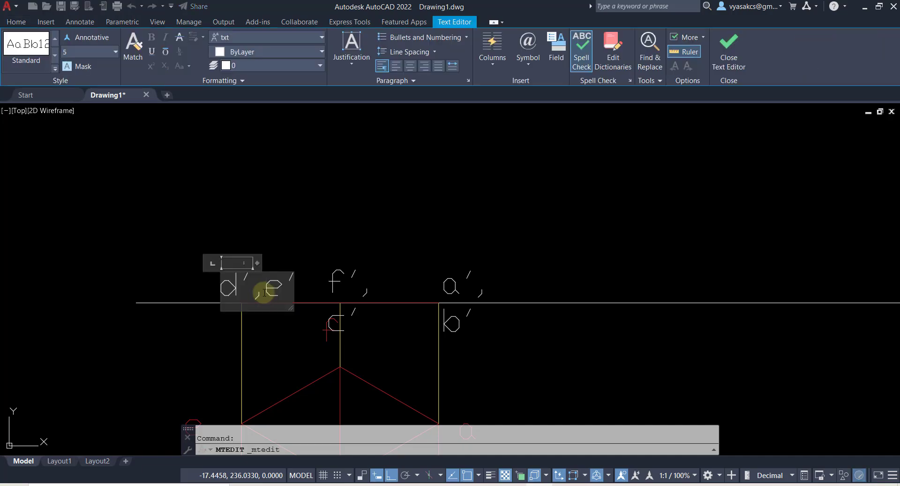
key(Return)
click(404, 193)
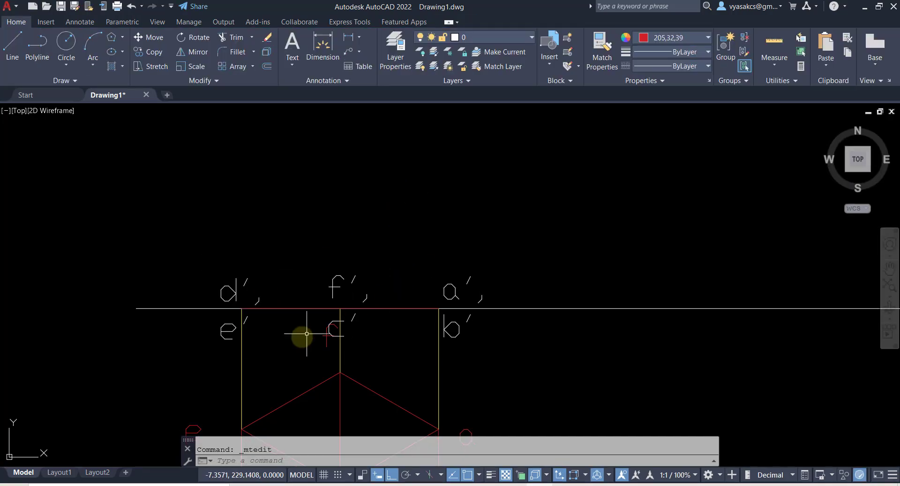
- Move the top view's f label just below the hexagon's upper vertex, inside the outline
click(325, 342)
click(326, 344)
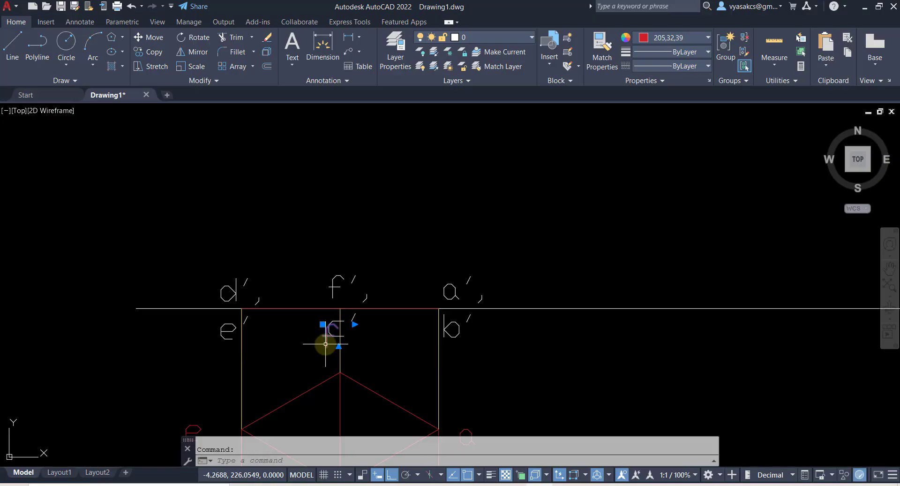
click(323, 324)
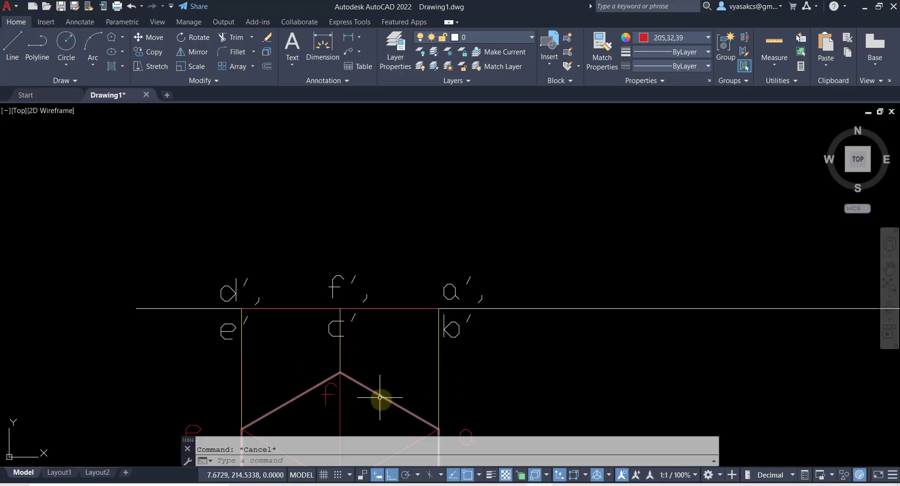
key(Escape)
- Set the colour of the three front-view base labels to red (205,32,39)
click(179, 252)
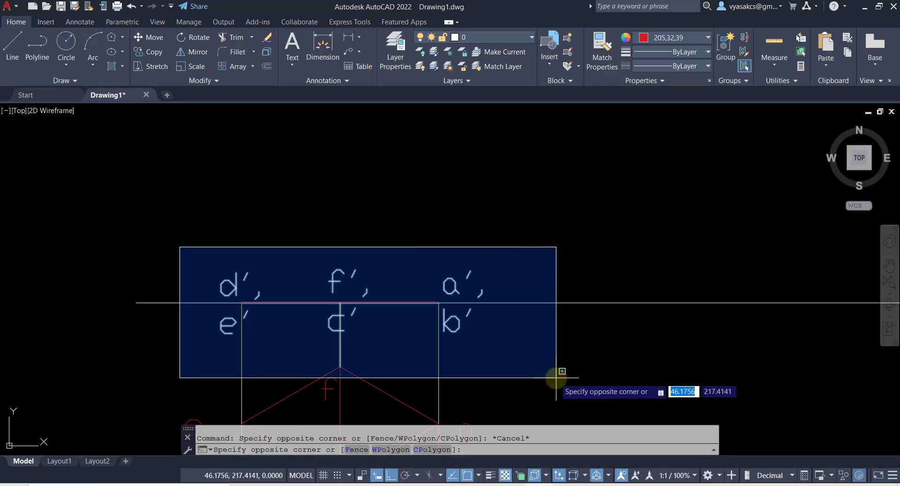
click(529, 374)
click(696, 36)
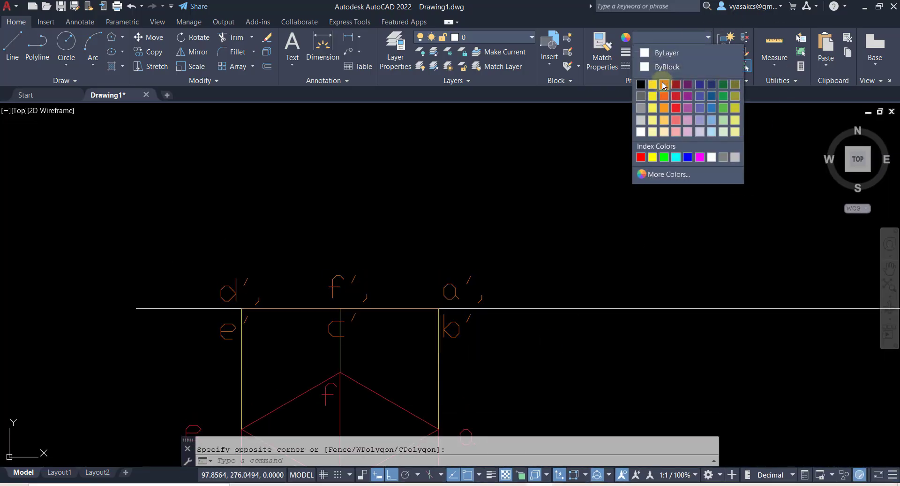
click(677, 97)
key(Escape)
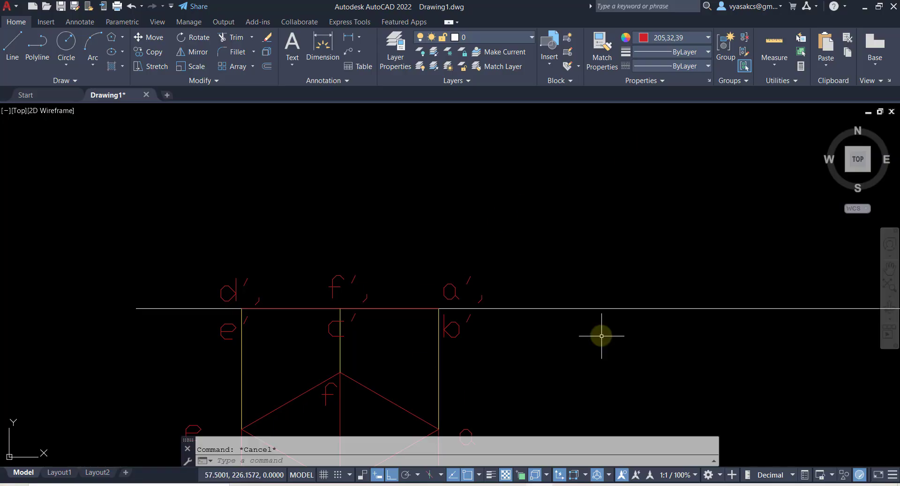
- Check the axis length in the Word question, and draw the 55 mm axis vertically up from the base line's midpoint in AutoCAD
scroll(525, 328, down, 4)
scroll(412, 317, up, 4)
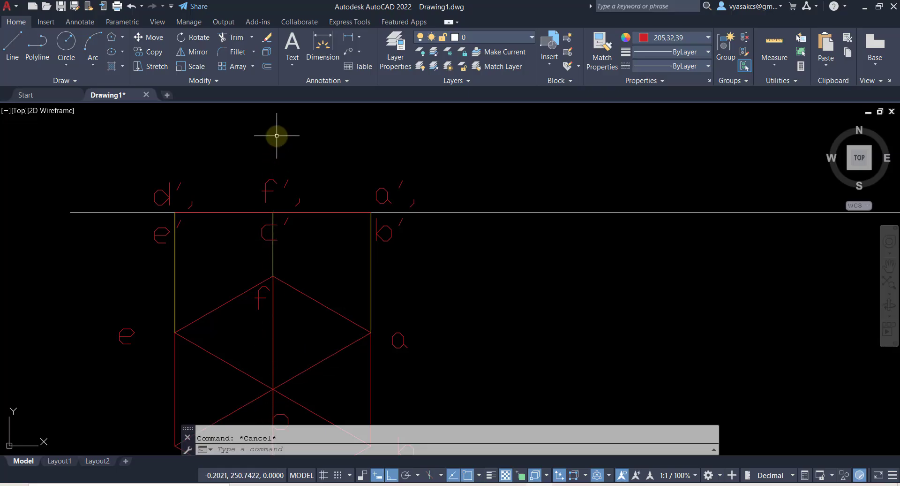
middle_drag(323, 212, 319, 307)
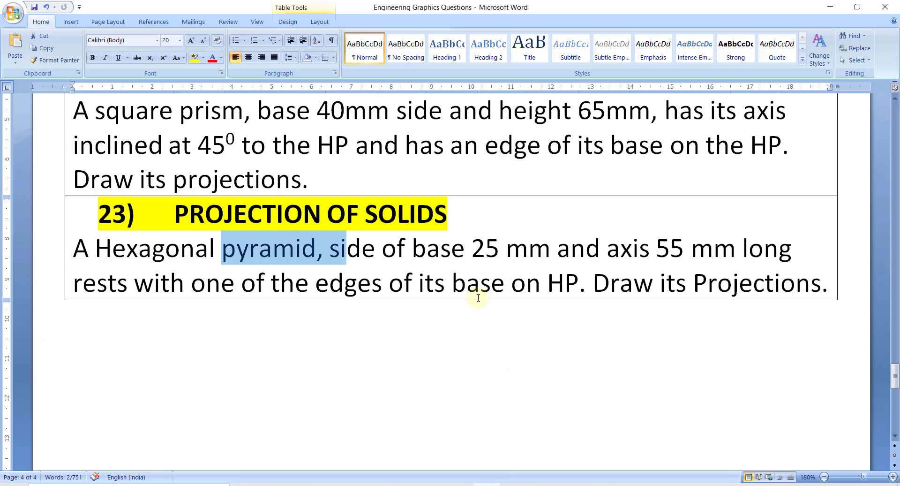
drag(647, 240, 723, 253)
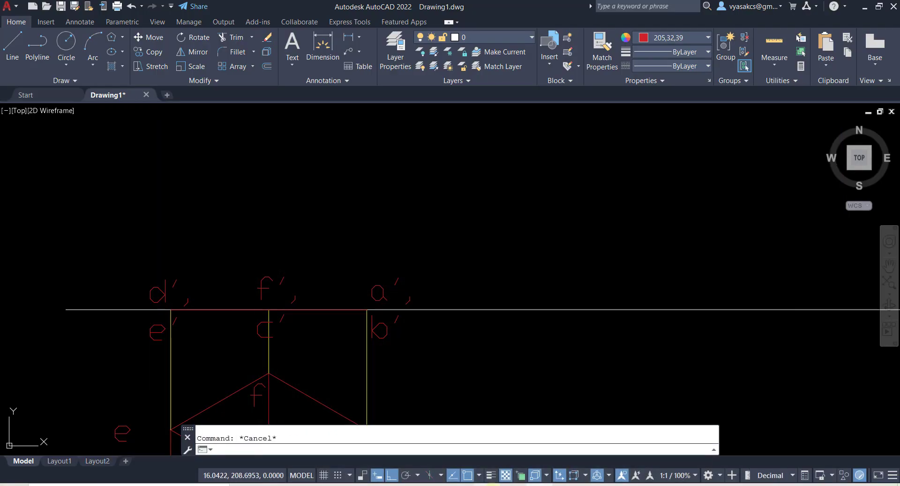
scroll(351, 230, down, 1)
middle_drag(351, 230, 354, 306)
click(13, 43)
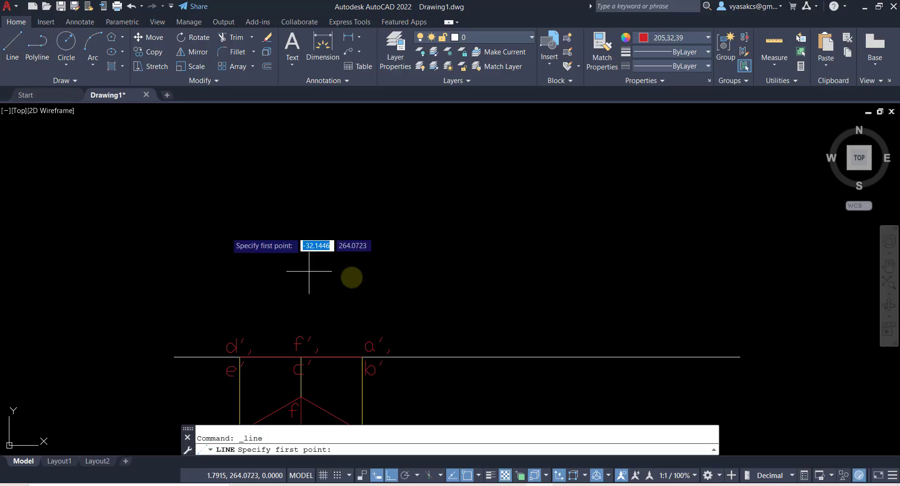
click(302, 359)
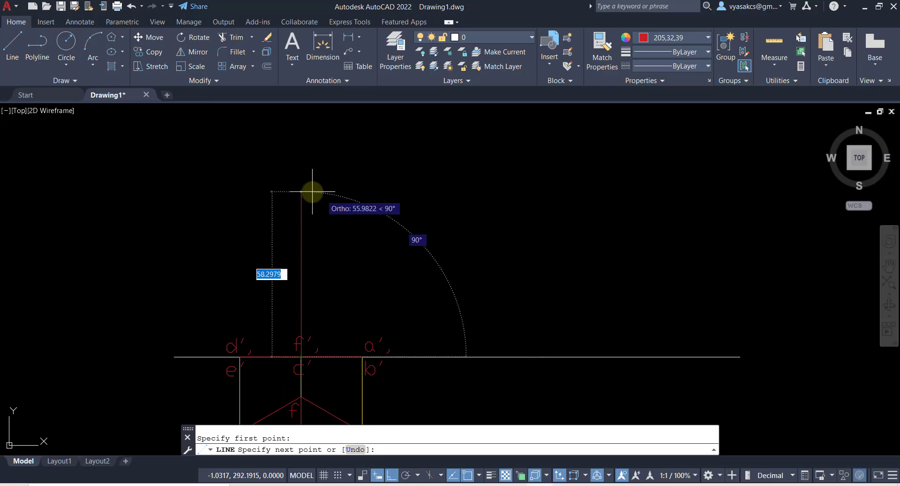
text(55)
key(Return)
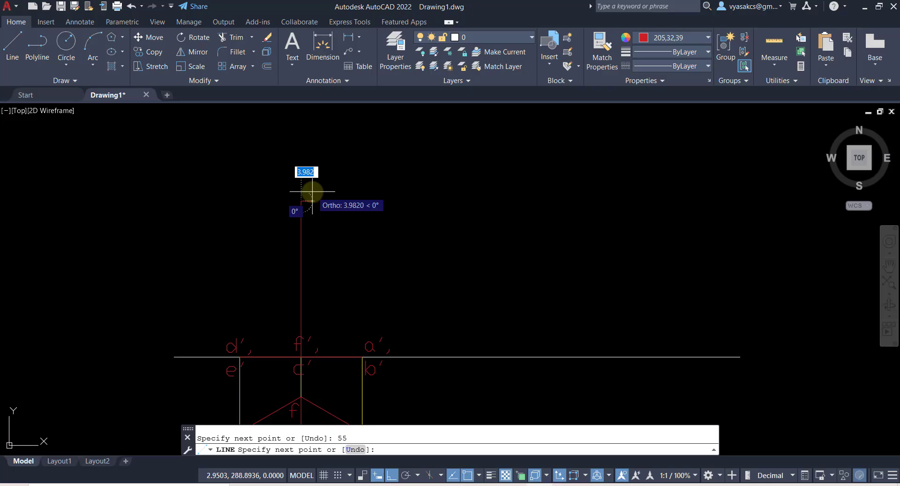
- Draw the two slant edges from the axis's upper end to the d',e' and a',b' ends of the base line
click(240, 357)
key(Return)
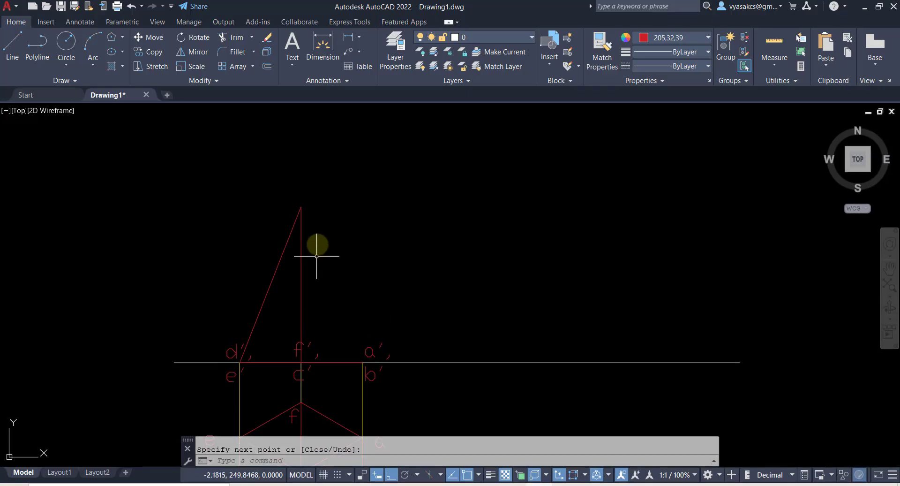
key(Return)
click(301, 207)
click(364, 362)
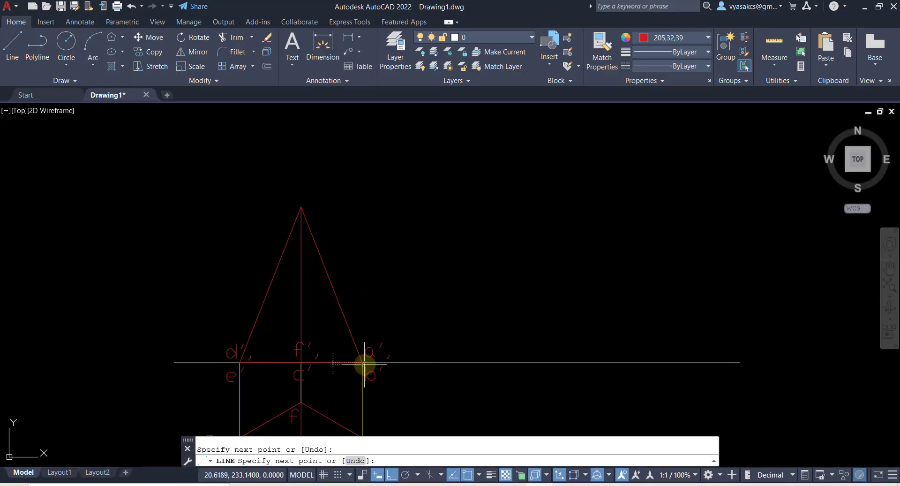
key(Return)
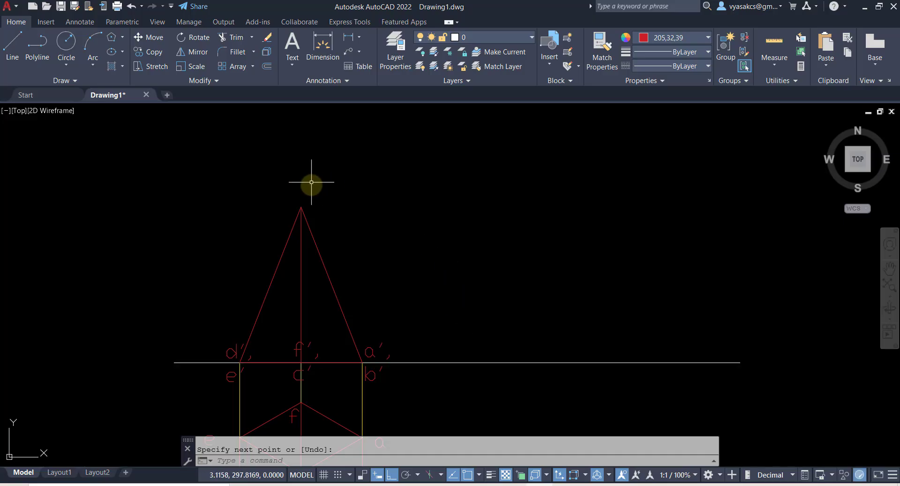
- Paste a copy of the label above the front view's apex and change its text to "o'"
key(ctrl+c)
key(ctrl+v)
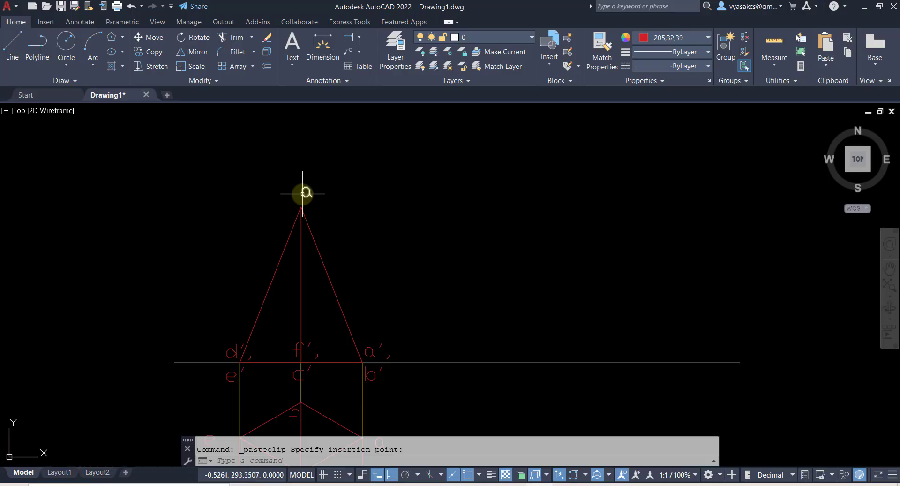
click(305, 192)
double_click(306, 192)
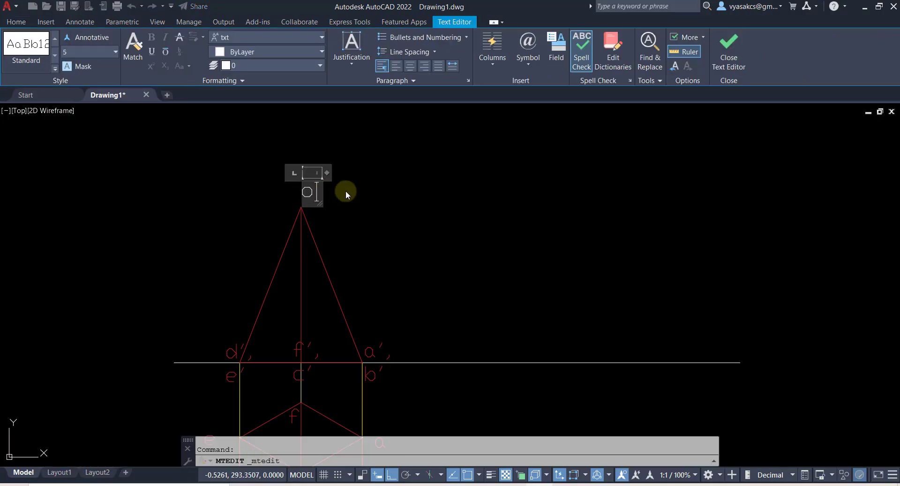
click(369, 206)
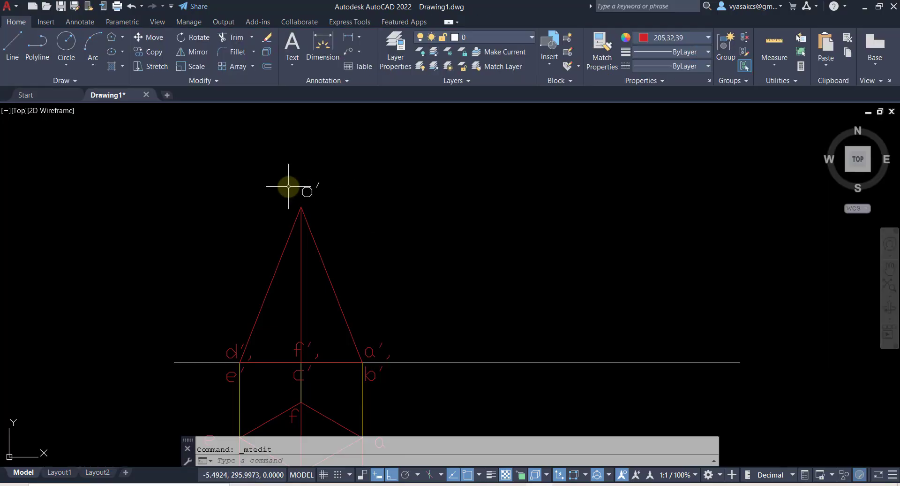
- Set the colour of the o' apex label to red (205,32,39)
click(307, 191)
click(308, 192)
click(316, 192)
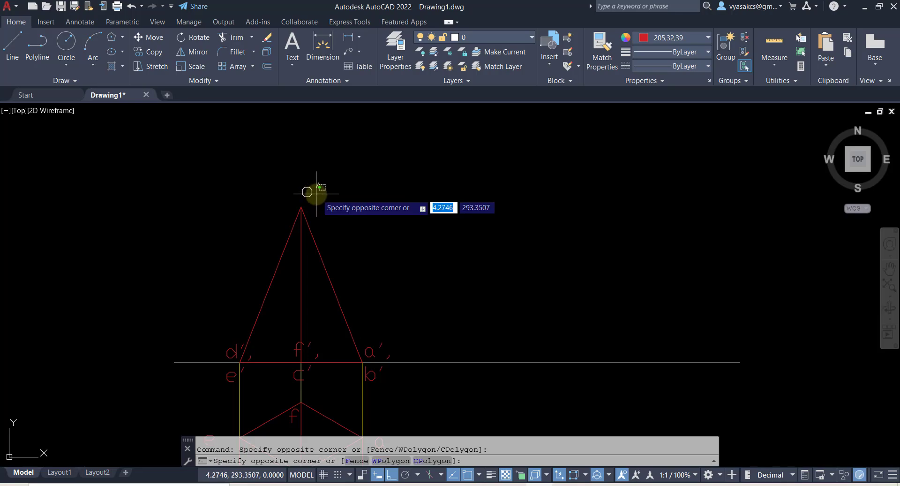
click(309, 193)
click(680, 38)
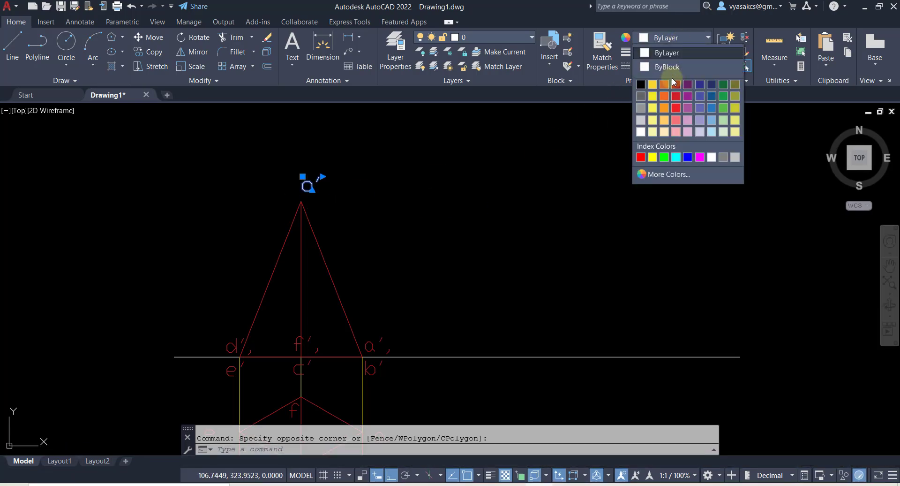
click(679, 95)
key(Escape)
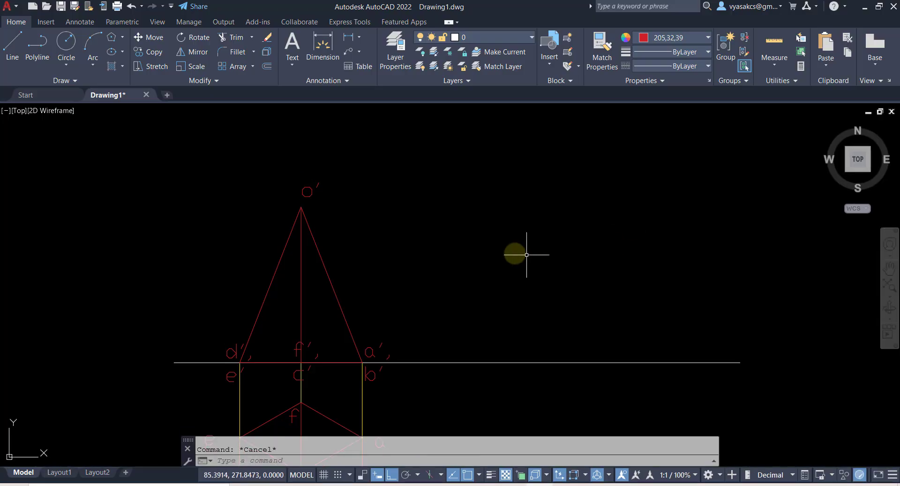
- Shorten the reference line by stretching its far end beyond a',b' back to the line's midpoint
scroll(318, 200, down, 2)
middle_drag(393, 311, 457, 285)
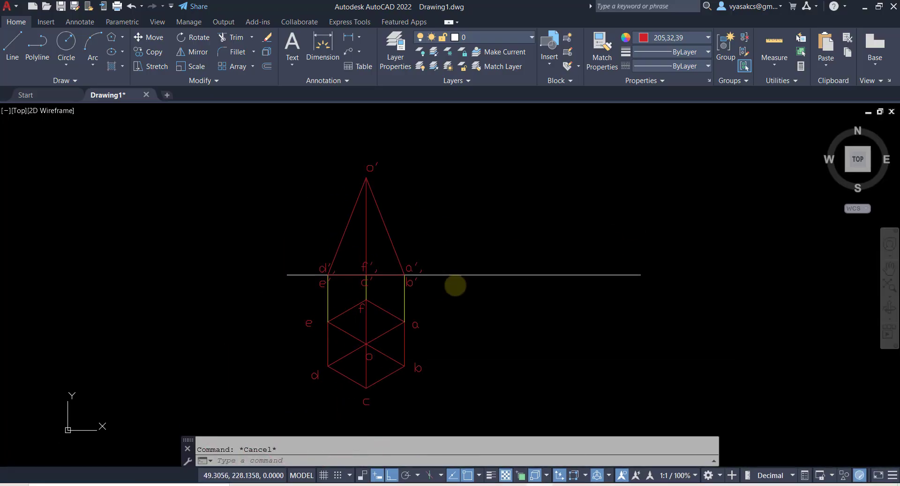
click(485, 269)
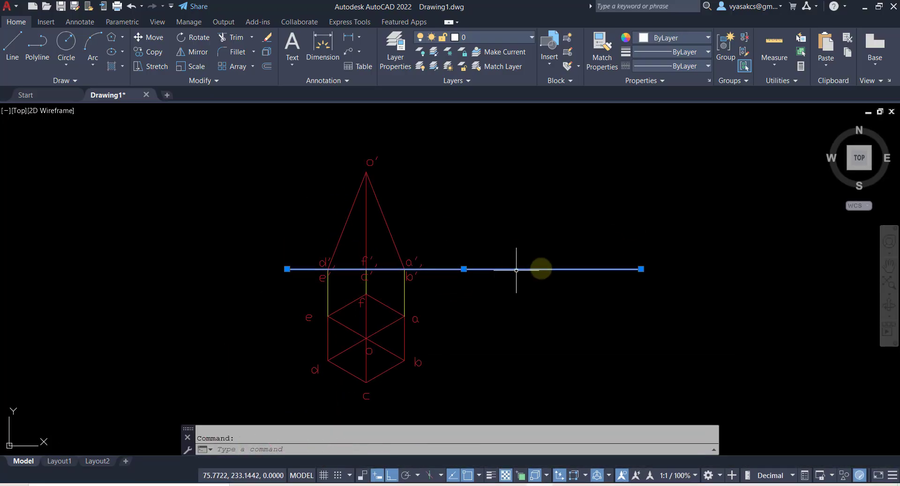
click(641, 269)
click(465, 268)
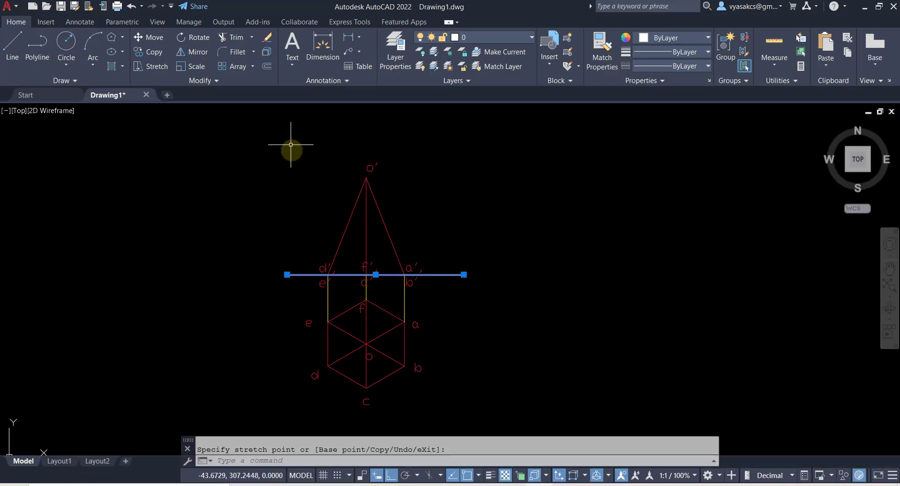
- Apply a 0.40 mm lineweight to the front view, the top view, their labels and the reference line
click(293, 139)
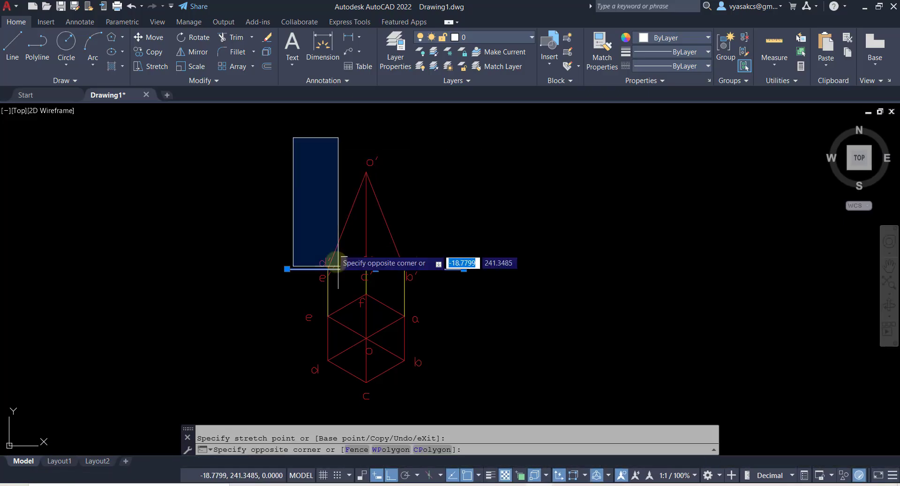
click(440, 305)
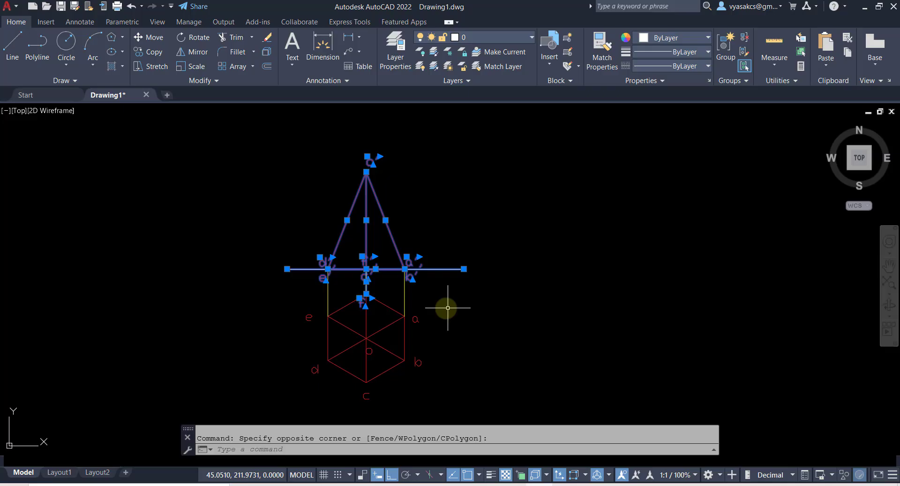
click(287, 287)
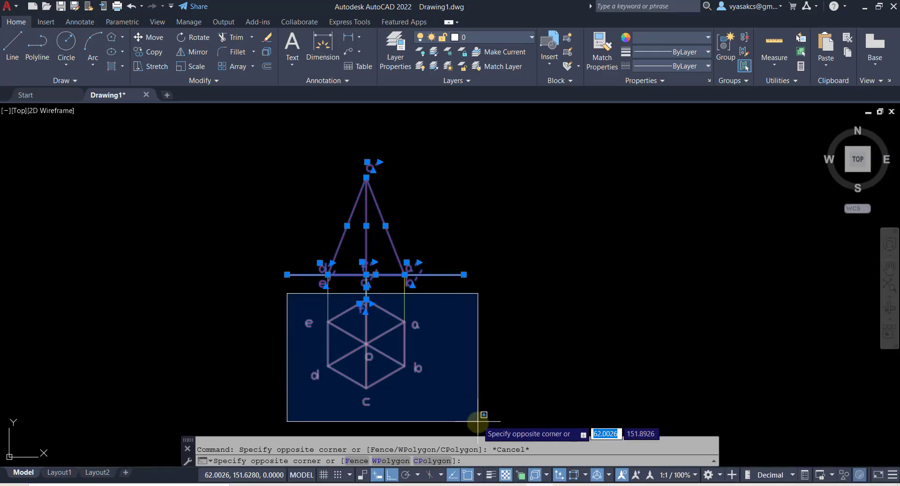
click(479, 422)
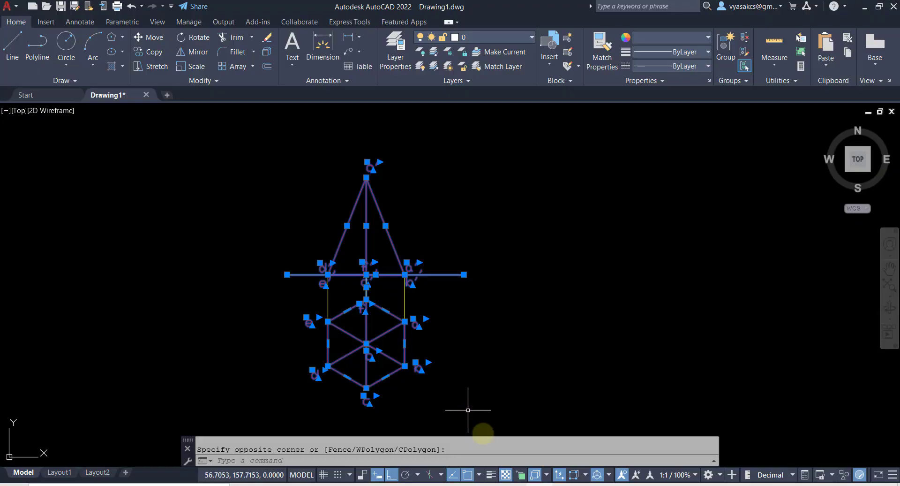
click(655, 54)
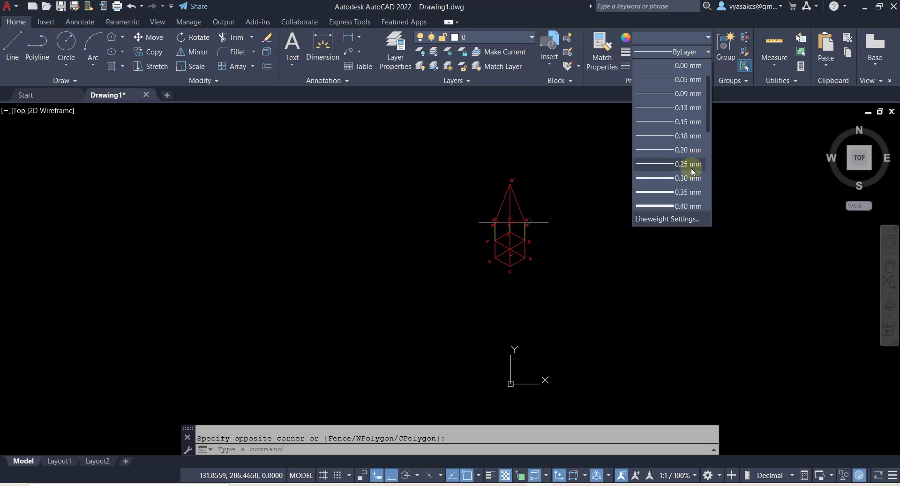
scroll(693, 174, down, 2)
click(687, 164)
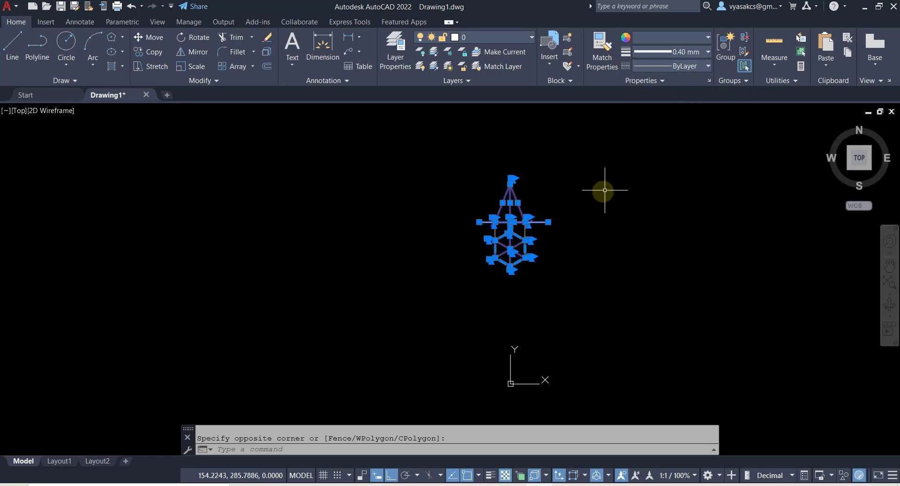
- Turn on the lineweight display and fit both views of the pyramid on screen
click(492, 476)
scroll(583, 159, up, 3)
middle_drag(511, 289, 516, 217)
click(889, 287)
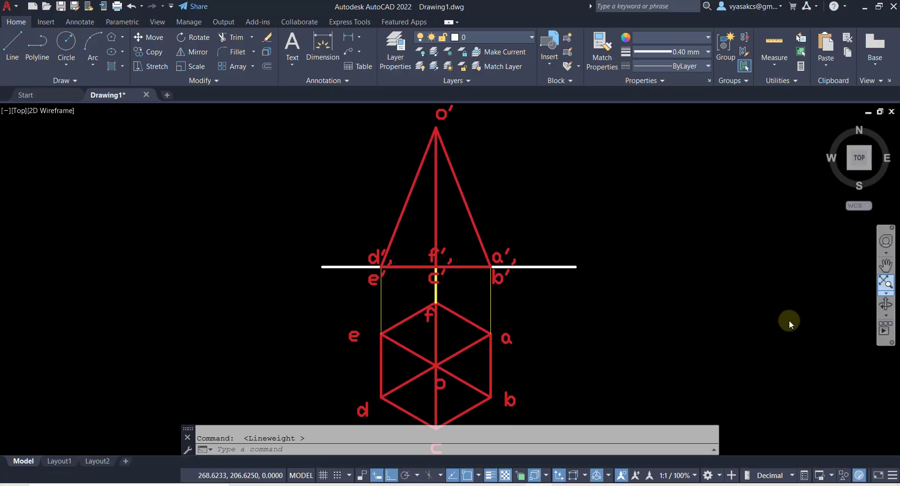
scroll(597, 322, down, 2)
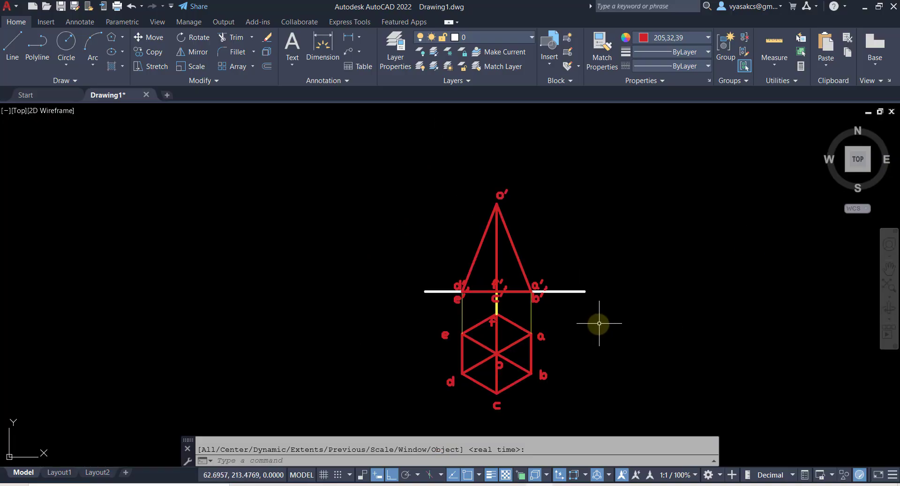
click(576, 291)
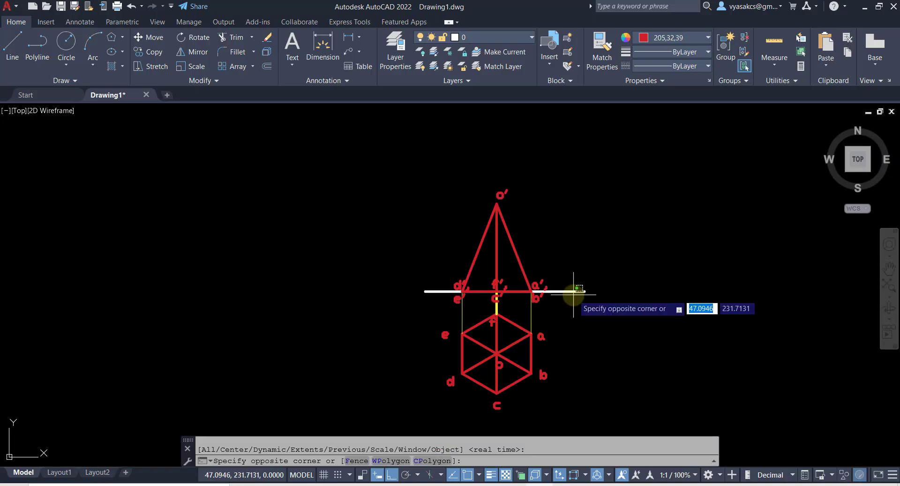
click(573, 291)
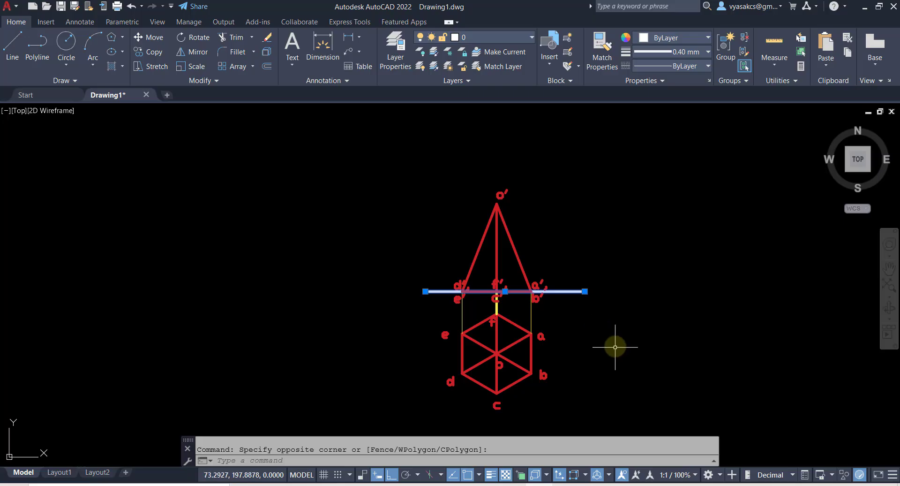
key(Escape)
- Paste a copy of the text label beyond the reference line's end near d',e' and change it to x
key(ctrl+v)
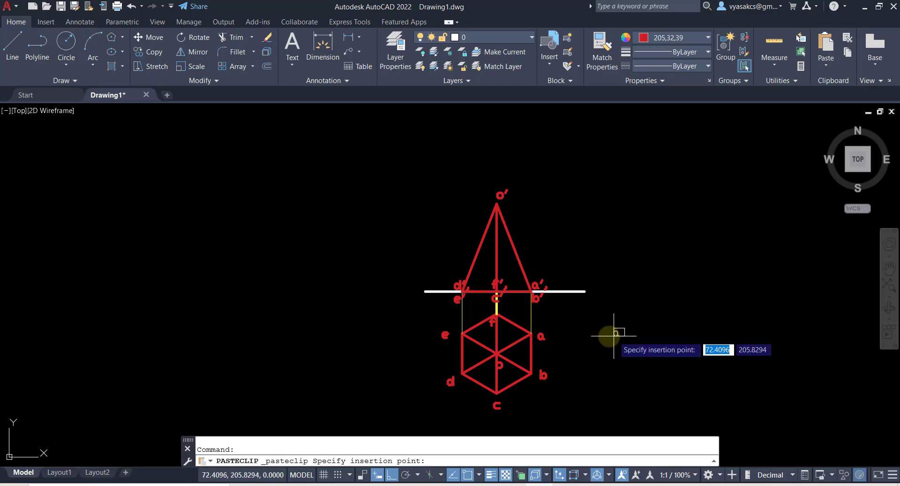
click(405, 289)
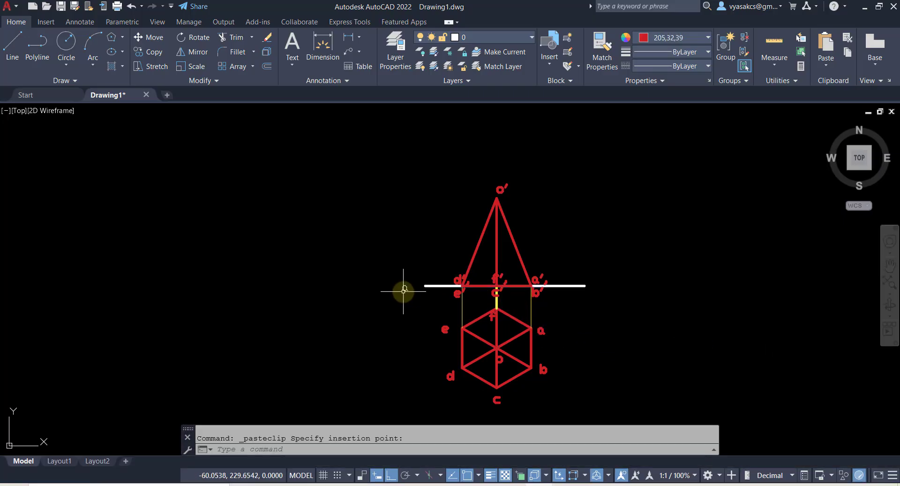
double_click(404, 288)
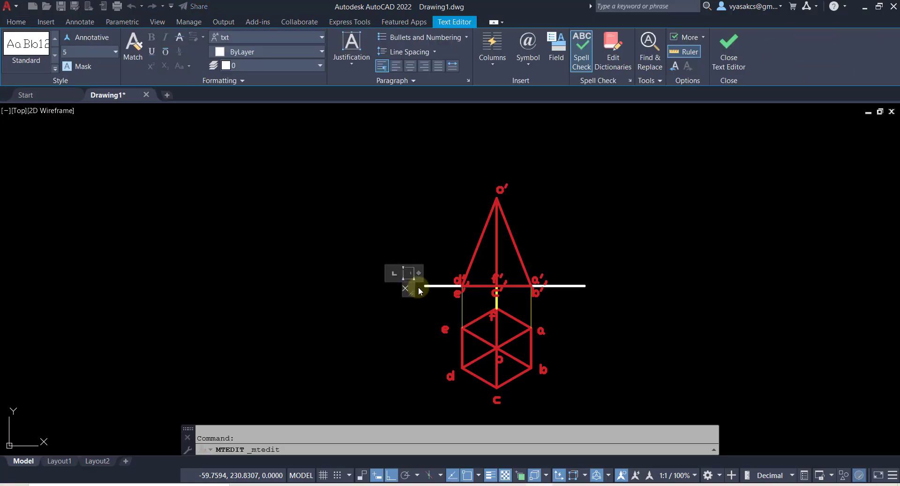
click(600, 290)
- Paste another text label beyond the reference line's end near a',b' and change it to y
key(ctrl+v)
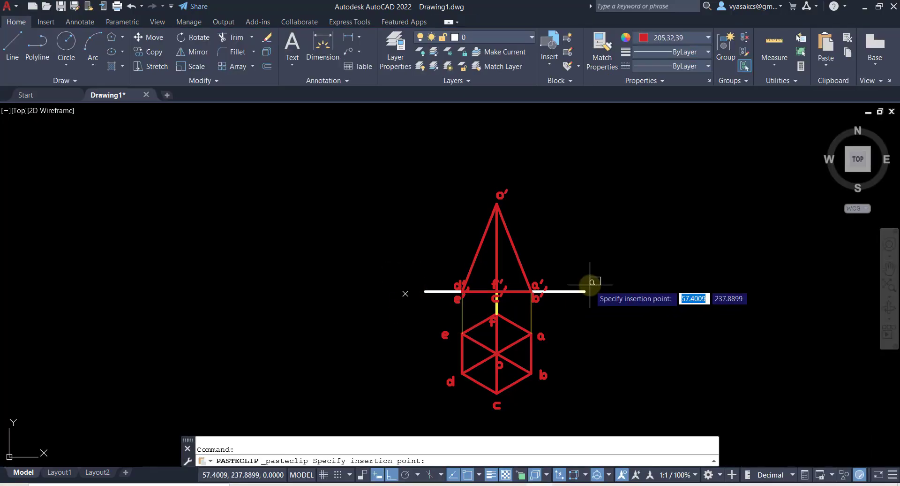
click(599, 294)
double_click(600, 294)
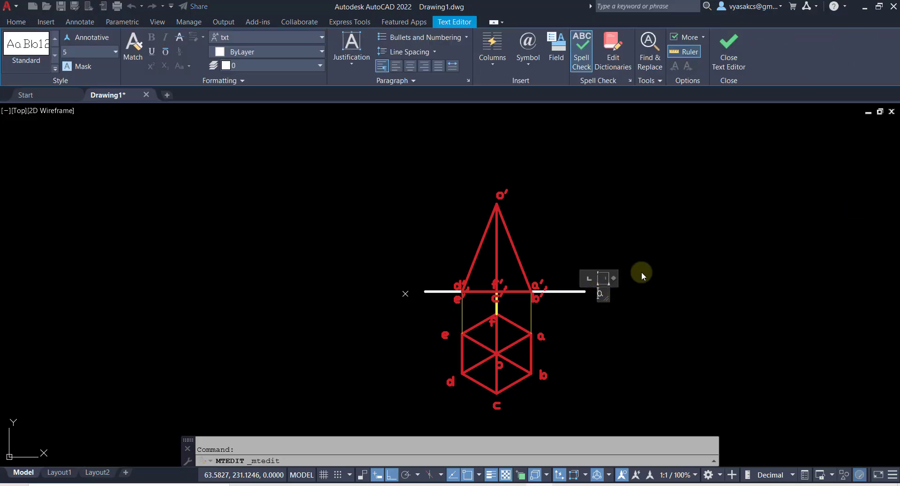
text(y)
click(670, 323)
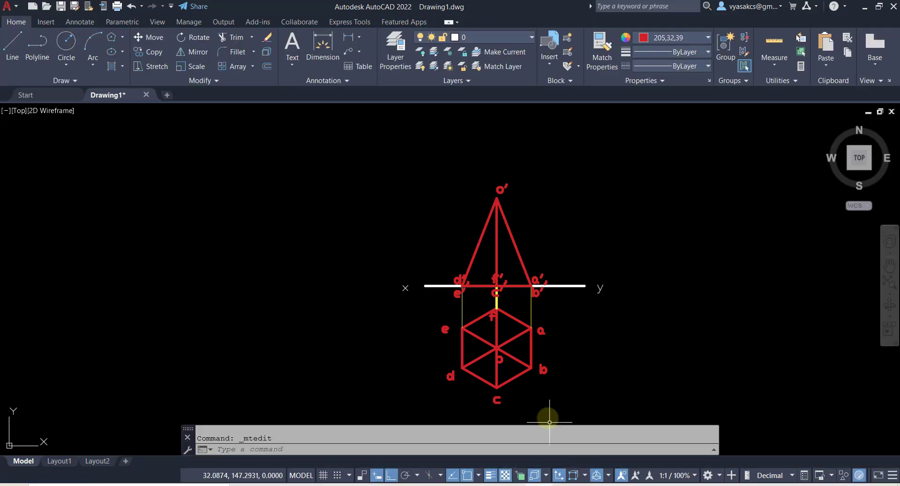
- Check the pyramid question in Word, return to AutoCAD and add a linear dimension to base side ab, placed outside the hexagon
scroll(668, 354, up, 2)
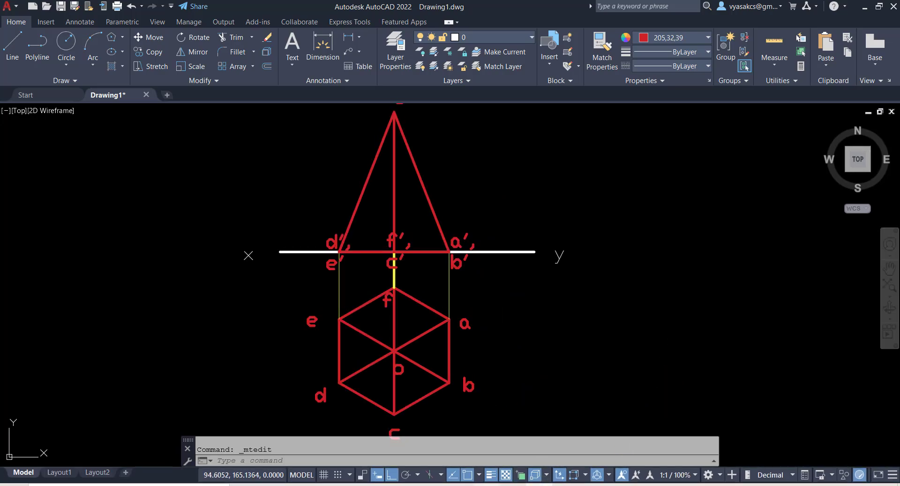
click(487, 483)
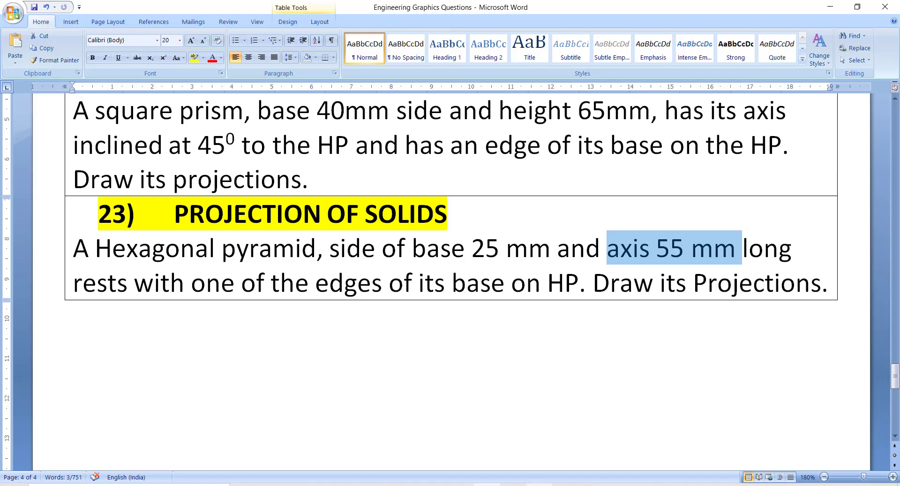
click(542, 483)
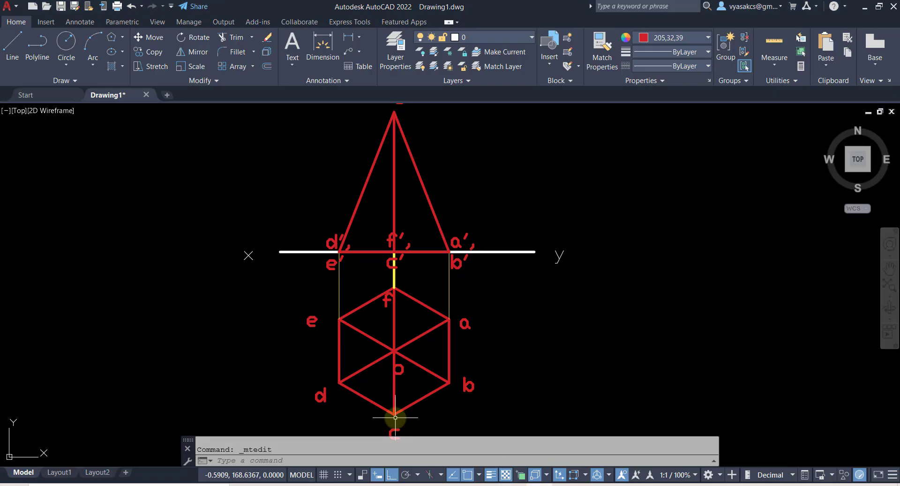
click(89, 23)
click(244, 67)
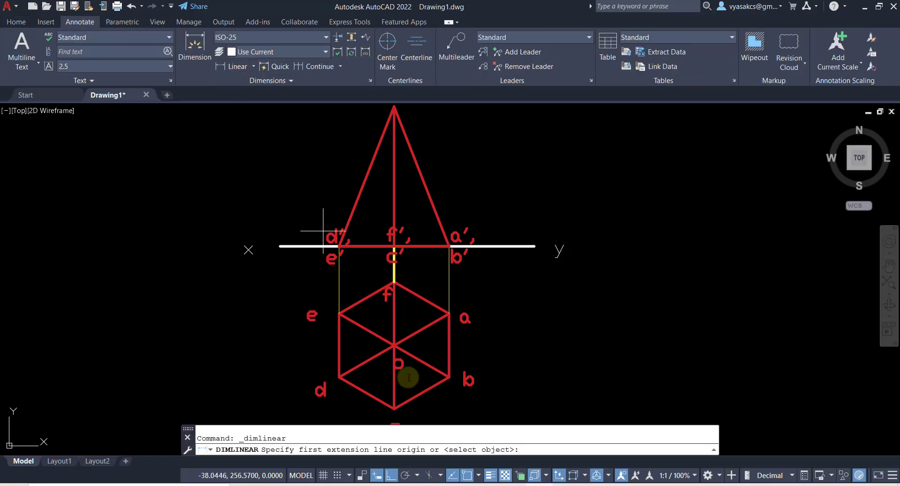
click(449, 314)
click(452, 372)
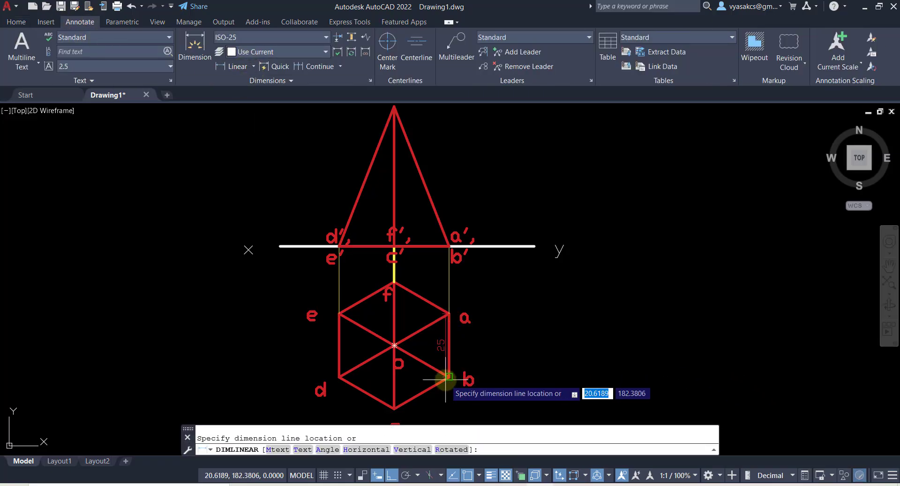
click(528, 366)
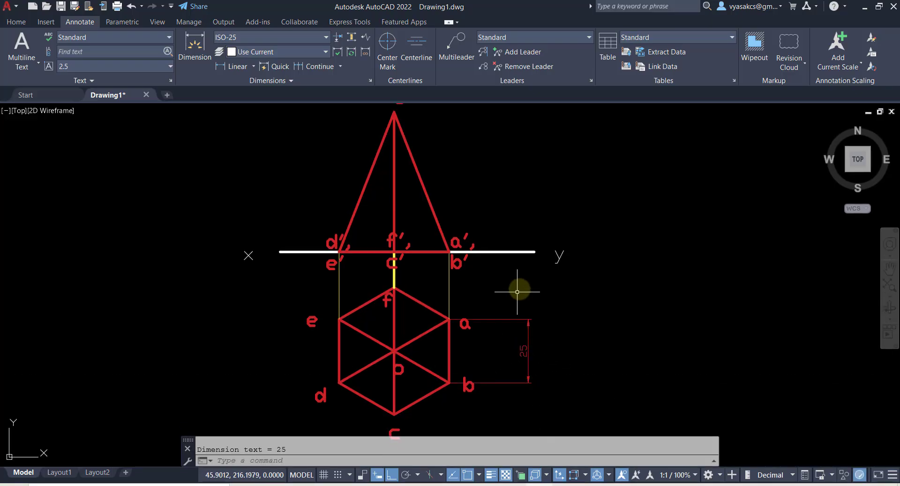
- Add a vertical linear dimension to the pyramid's axis, from apex o' to the reference line, placed beside the front view
middle_drag(518, 285, 527, 322)
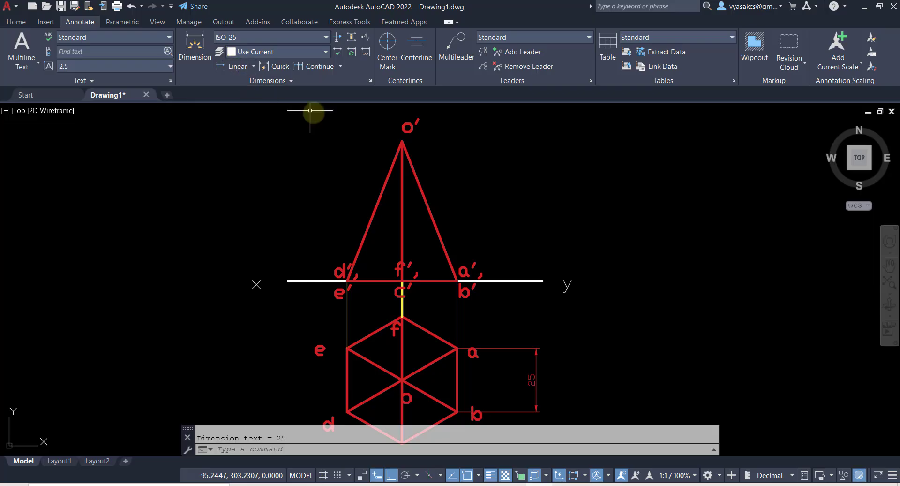
click(234, 66)
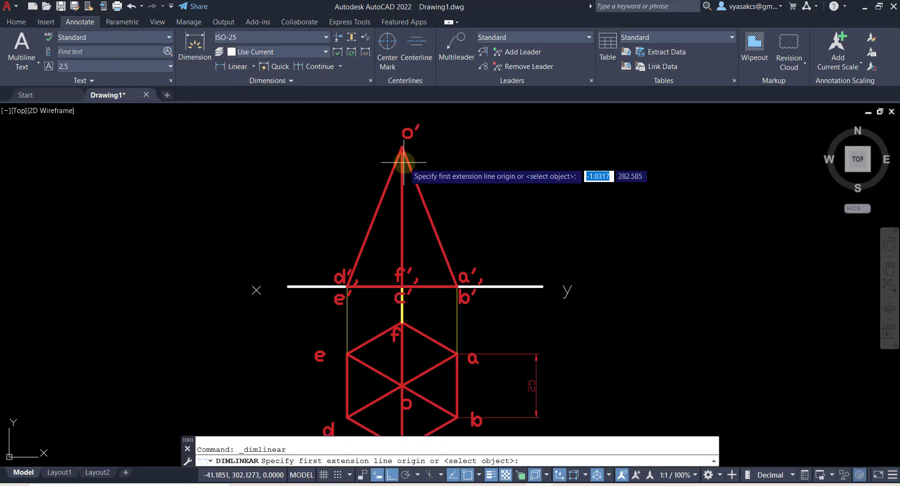
click(401, 147)
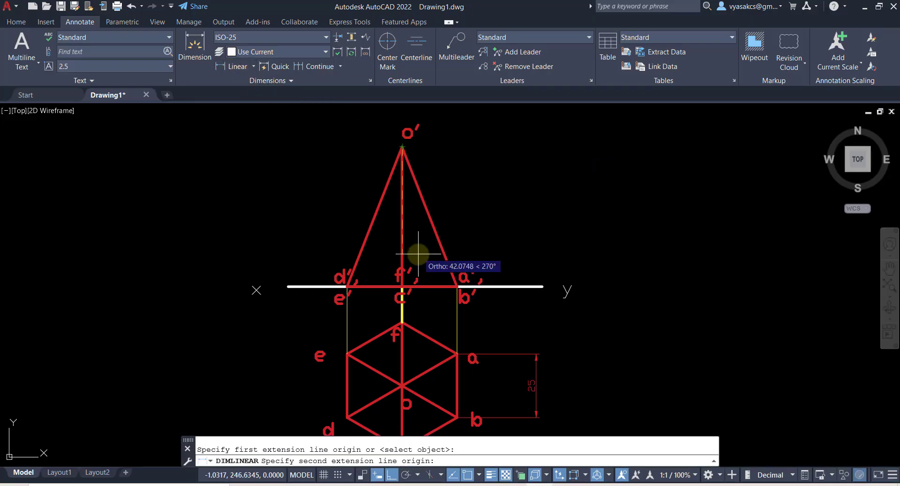
click(402, 286)
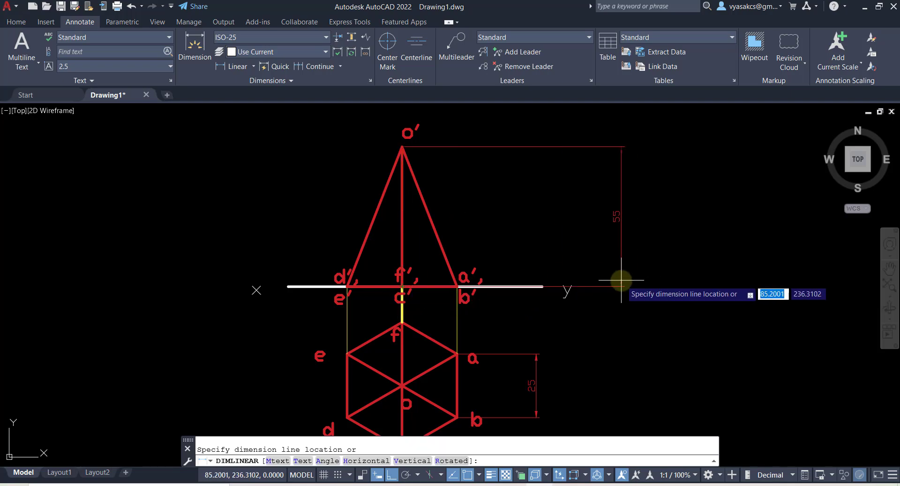
click(542, 285)
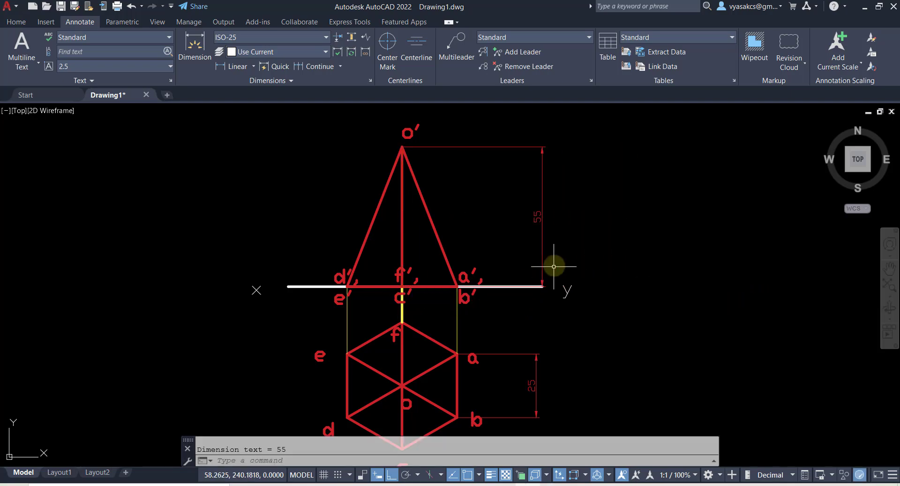
- Set the colour of the axis and base side dimensions to white, and switch to the question in Word
click(537, 213)
click(530, 384)
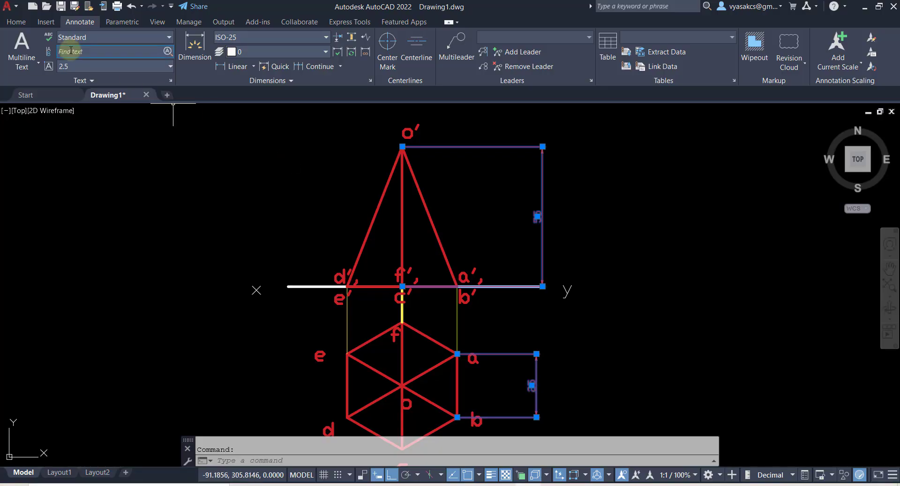
click(16, 22)
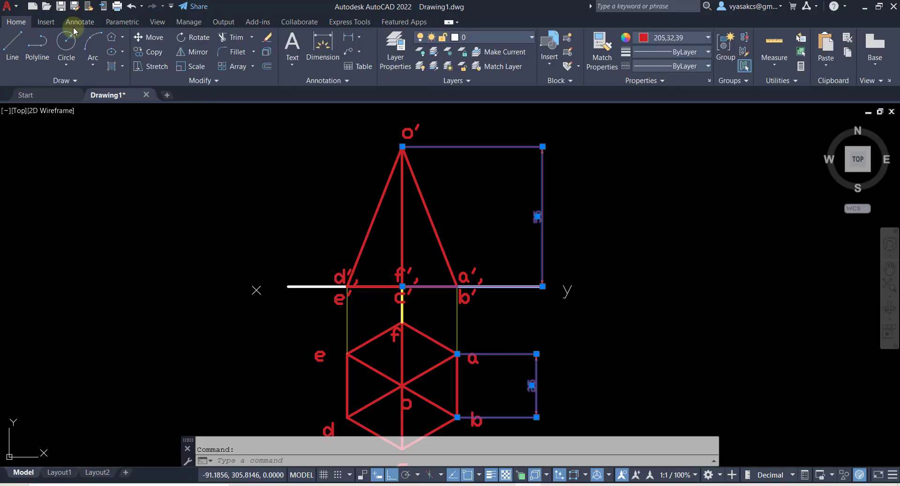
click(657, 39)
click(656, 47)
key(Escape)
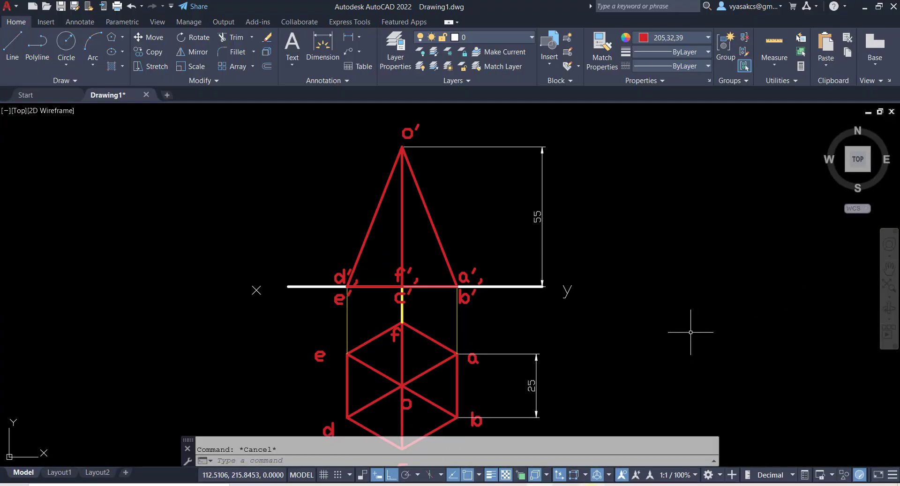
key(alt+Tab)
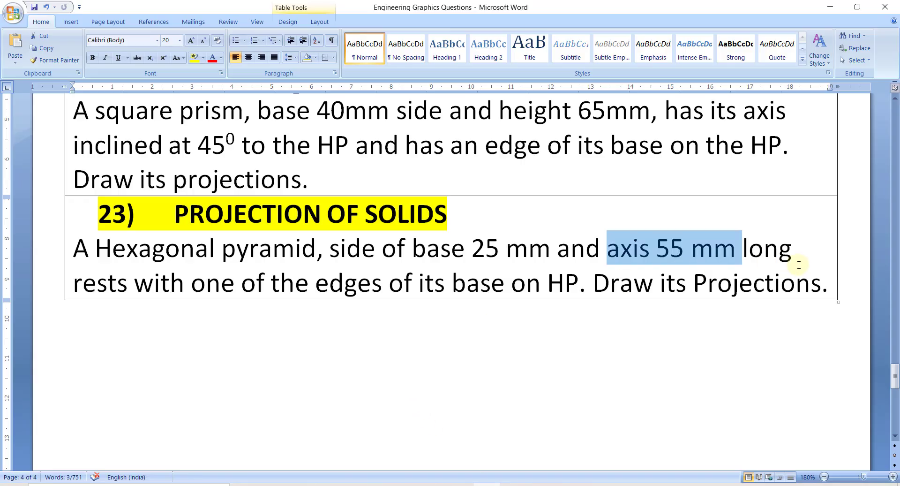